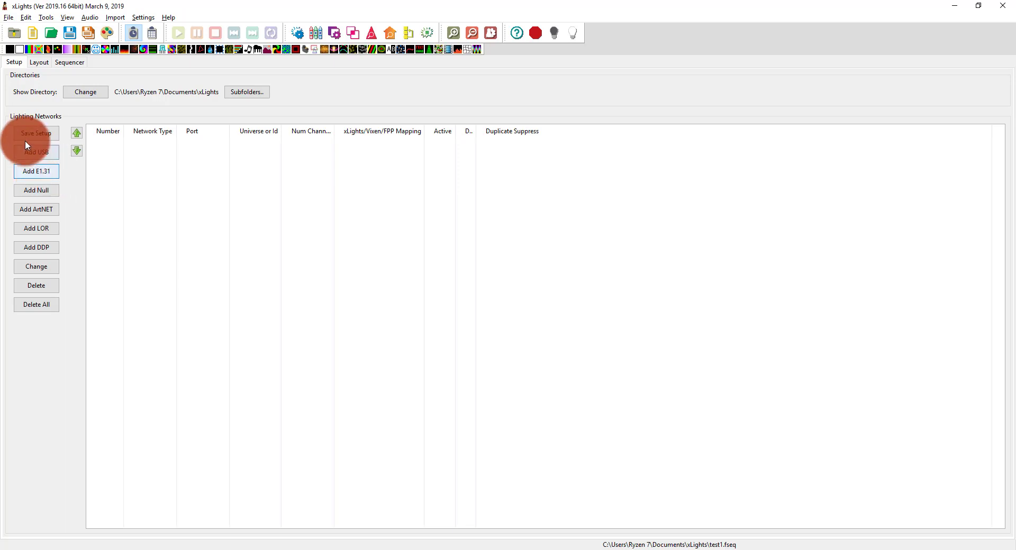
# Start adding a new E1.31 lighting network
pyautogui.click(16, 171)
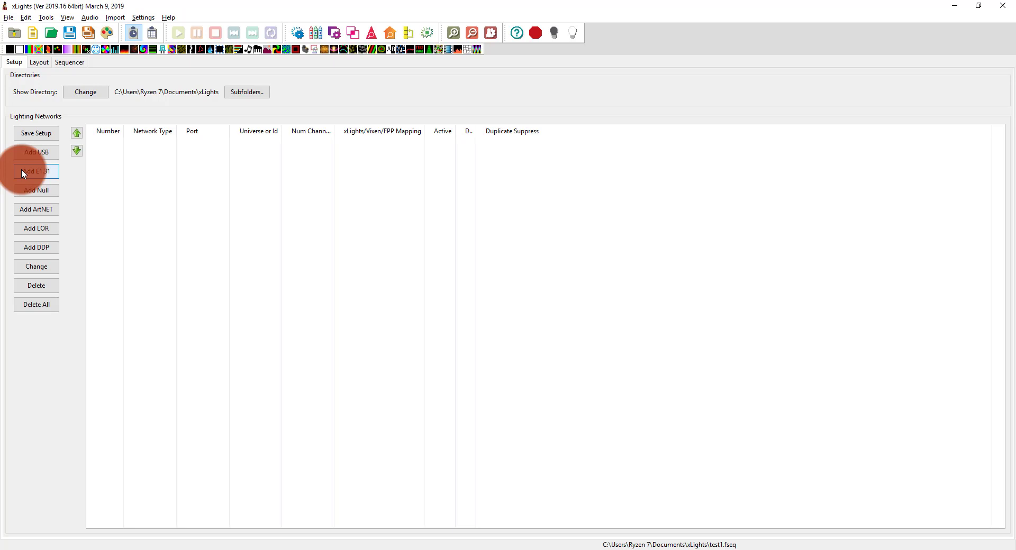
pyautogui.click(21, 171)
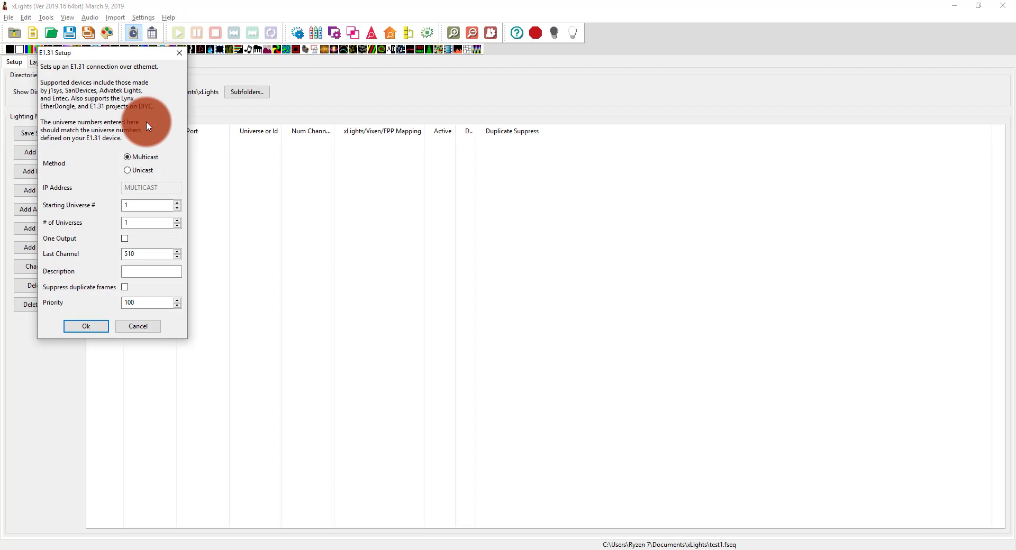
pyautogui.click(138, 171)
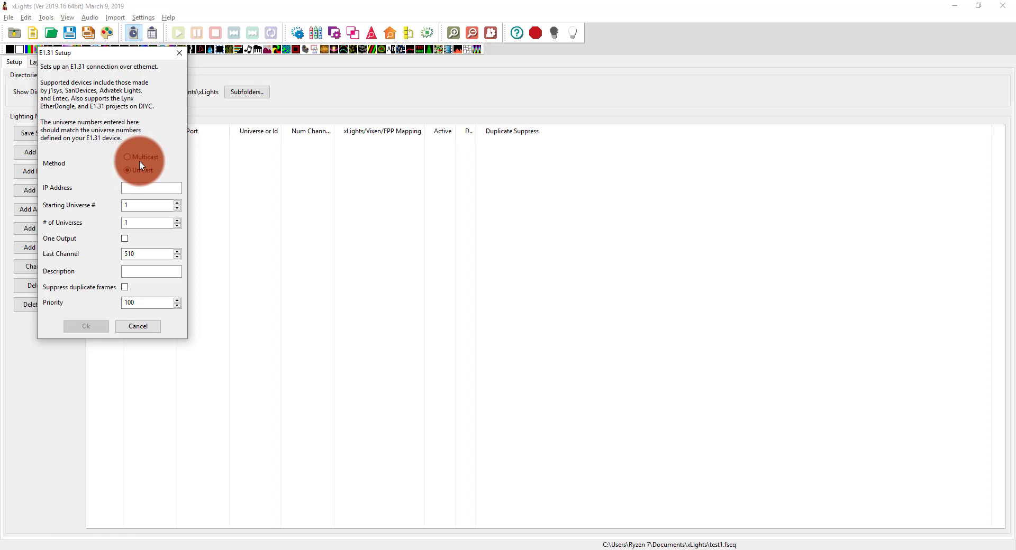
pyautogui.click(139, 159)
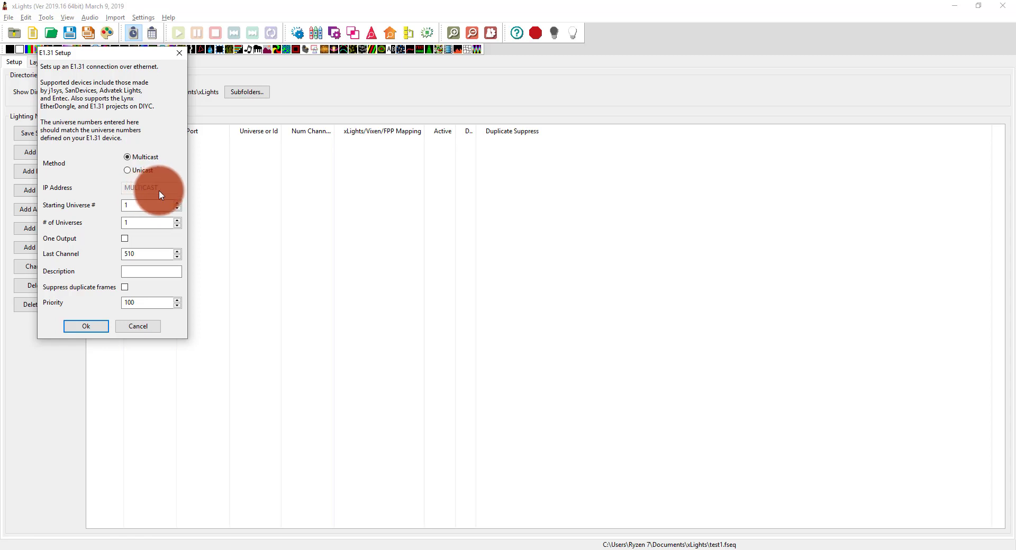
pyautogui.click(145, 171)
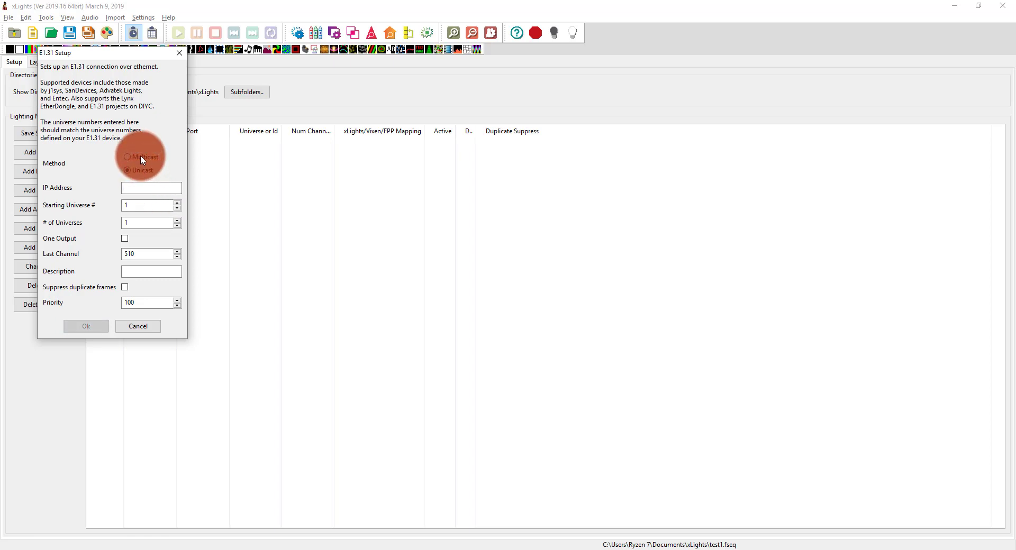
pyautogui.click(142, 158)
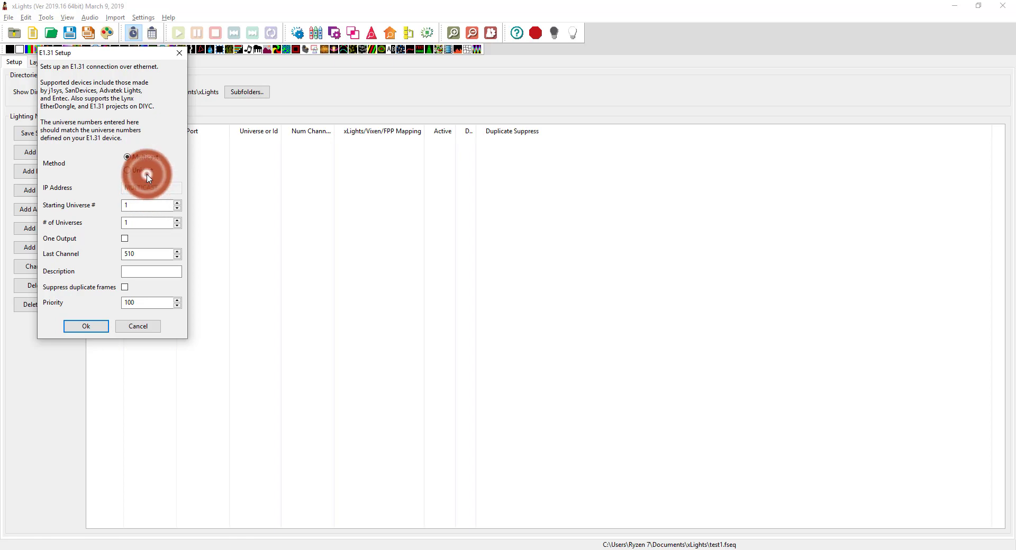
# Set the E1.31 connection method to Unicast with the IP address 192.168.0.255
pyautogui.click(147, 174)
pyautogui.click(147, 191)
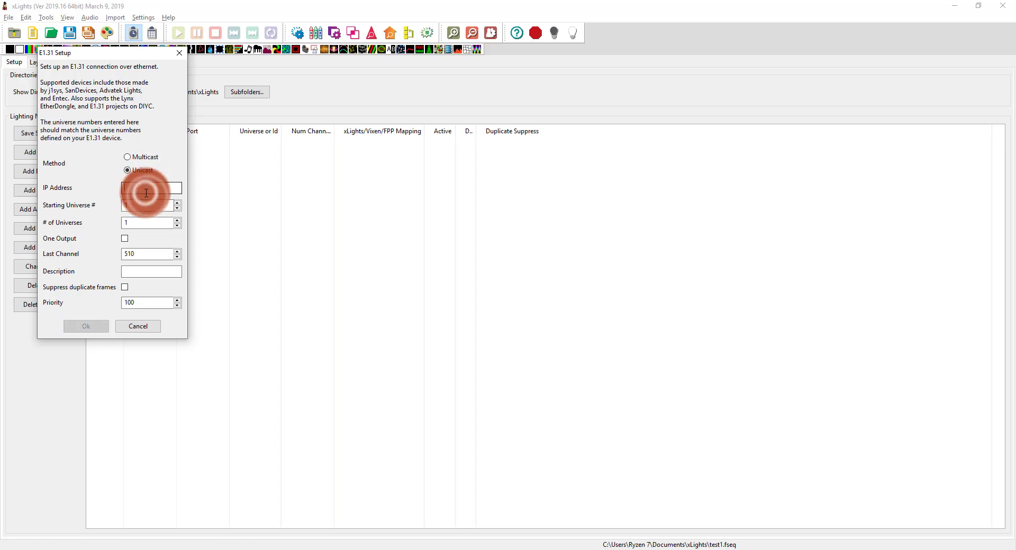
pyautogui.write('192.1')
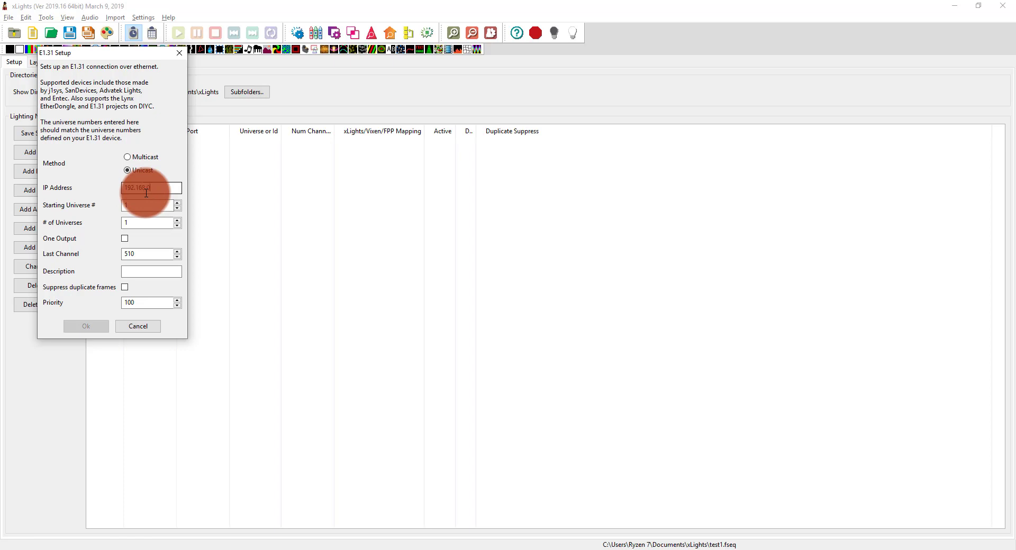
pyautogui.write('68.0.255')
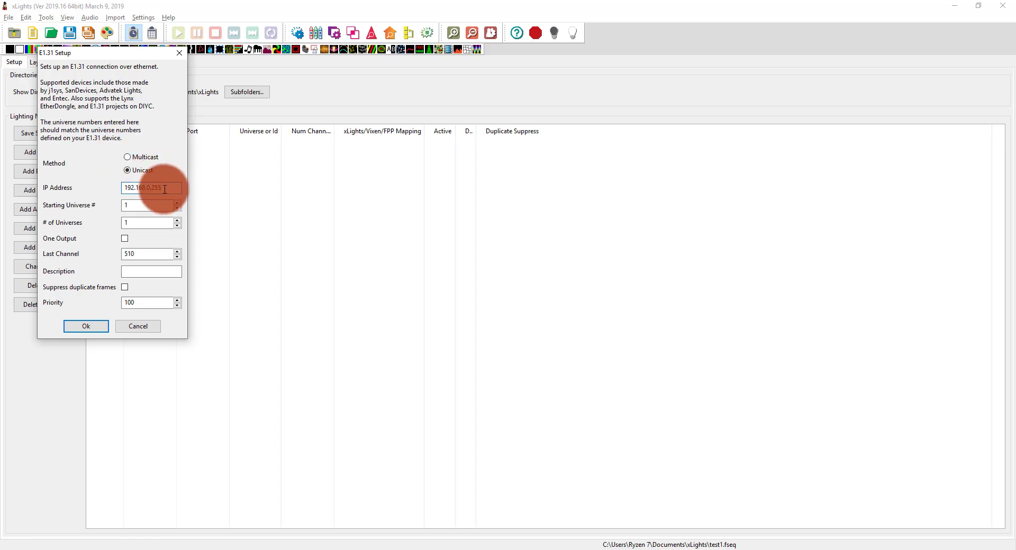
# Set the number of universes for the E1.31 connection to 8
pyautogui.click(146, 206)
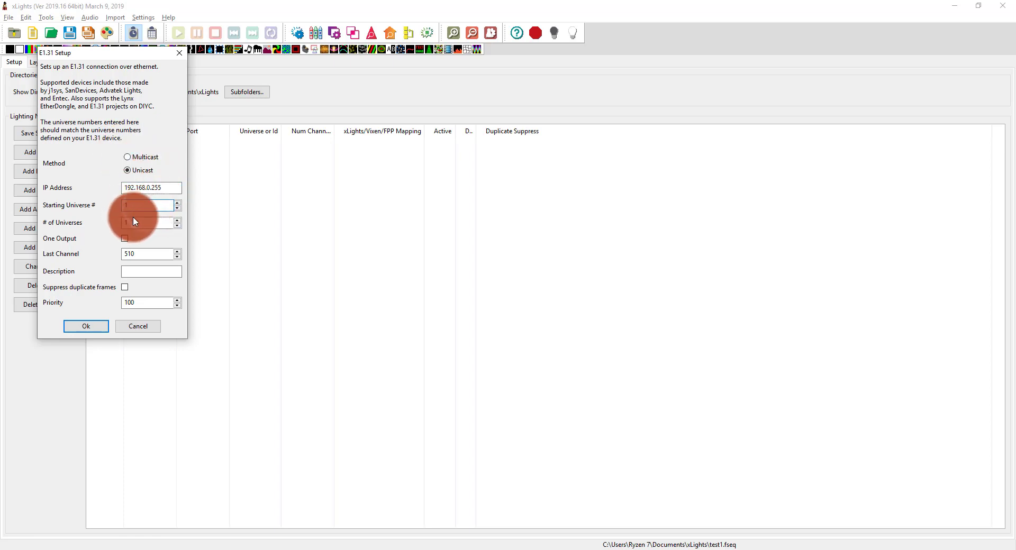
pyautogui.click(135, 221)
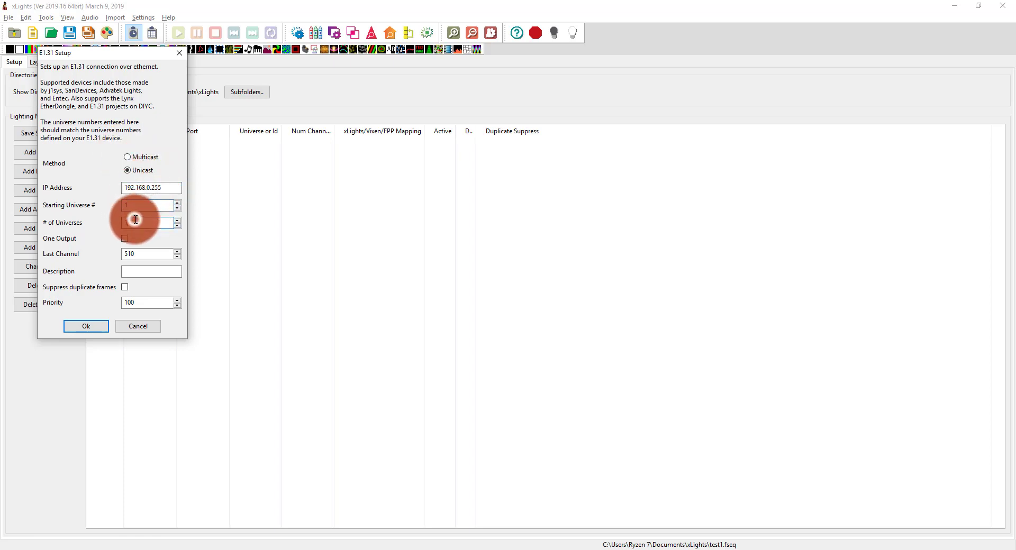
pyautogui.click(180, 220)
pyautogui.click(180, 220)
pyautogui.click(180, 220)
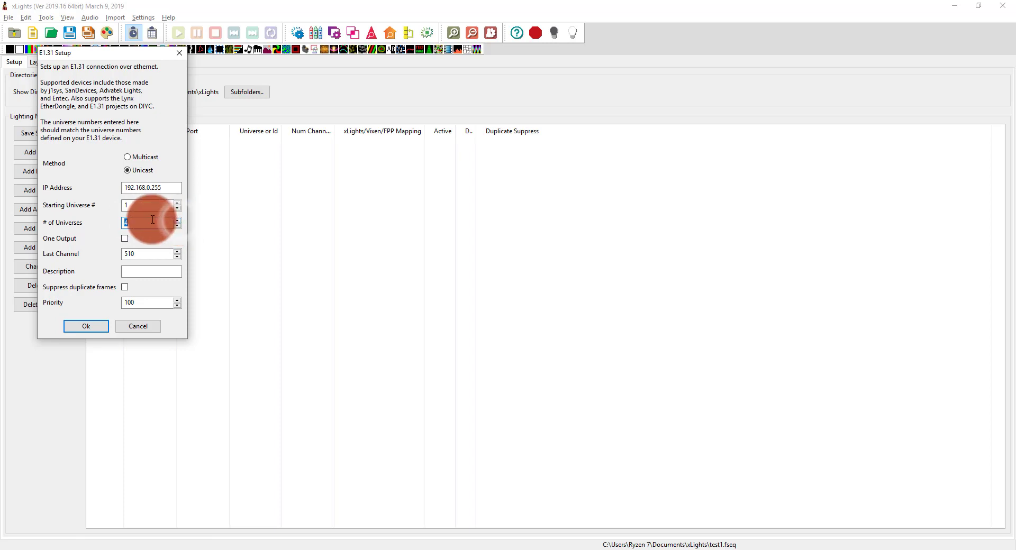
pyautogui.click(158, 226)
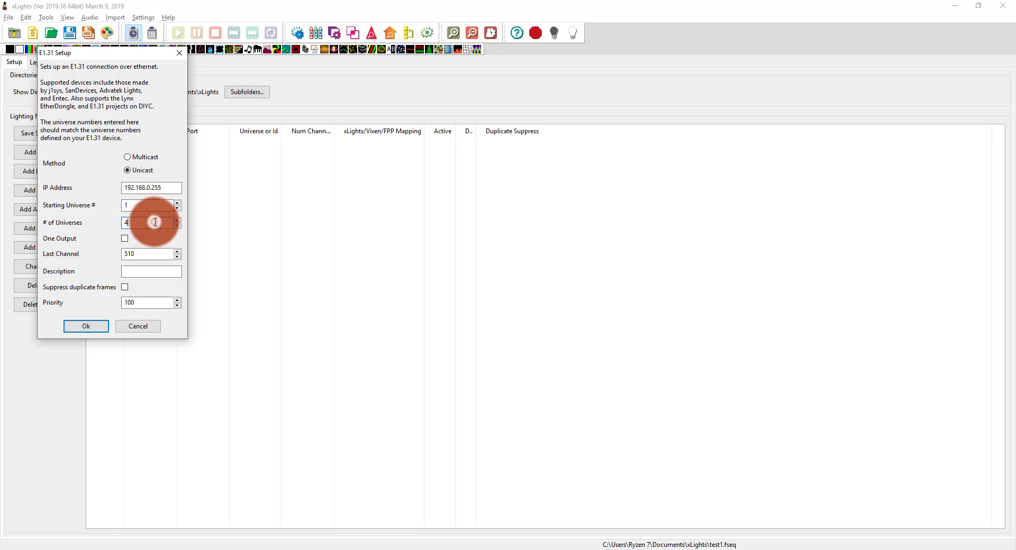
pyautogui.doubleClick(155, 222)
pyautogui.write('8')
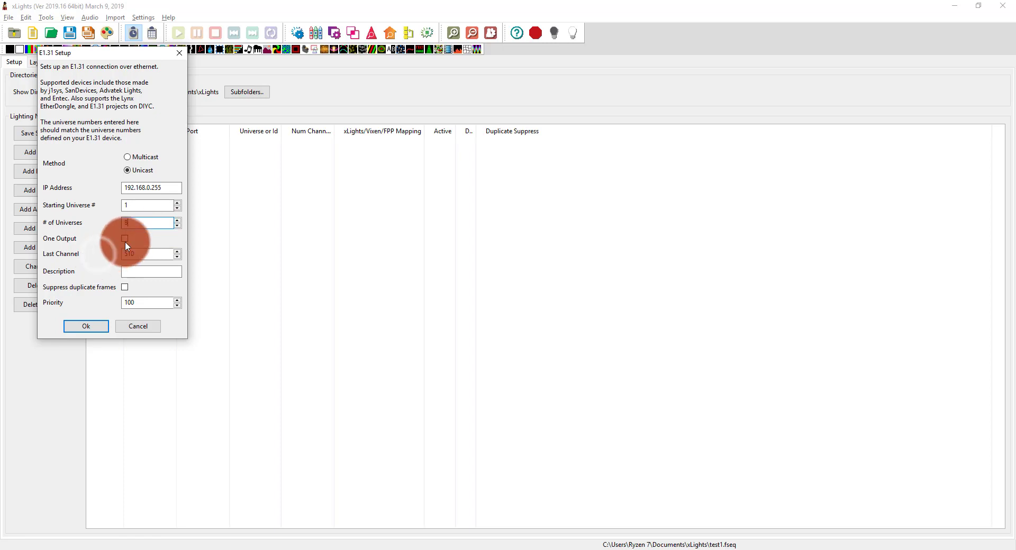
pyautogui.click(139, 254)
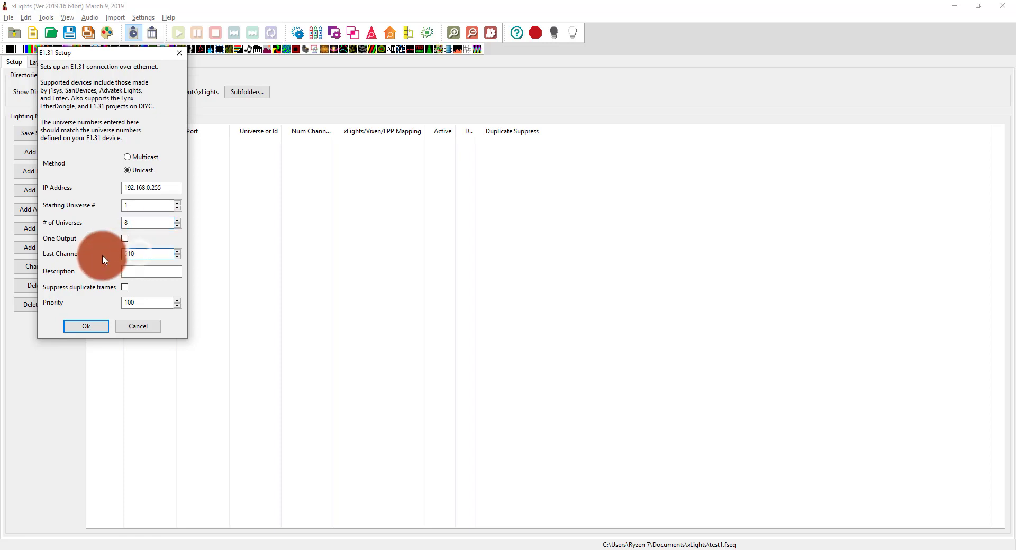
pyautogui.click(116, 265)
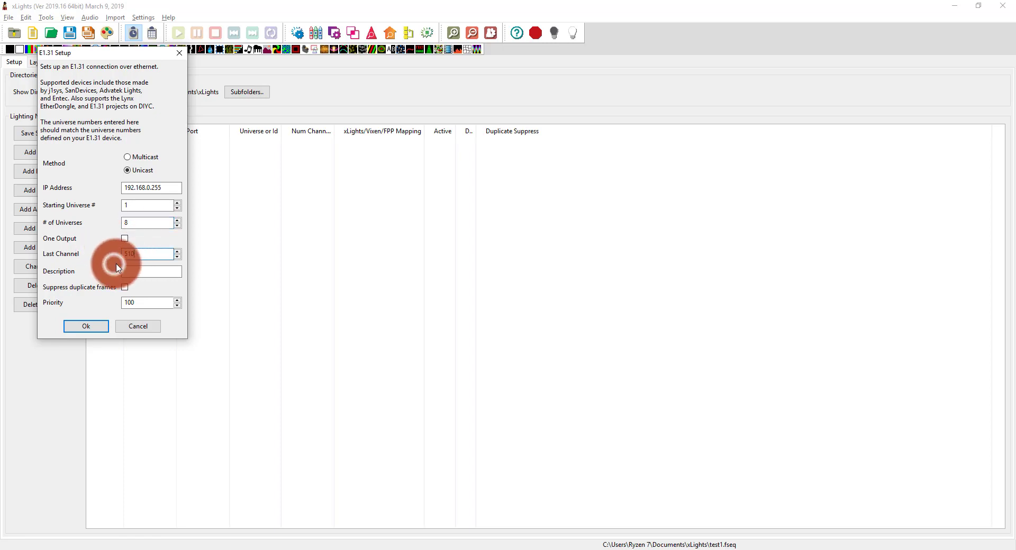
pyautogui.click(129, 270)
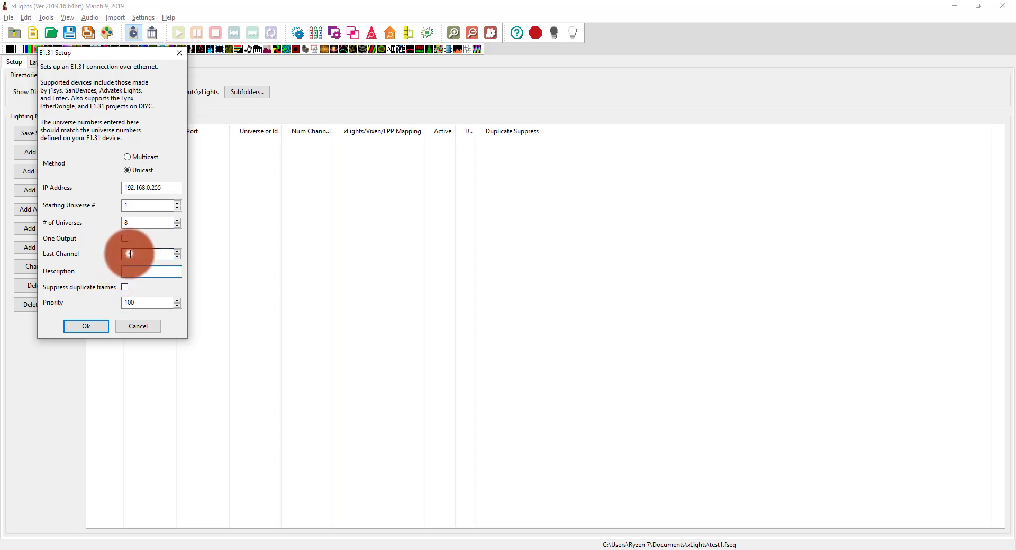
pyautogui.doubleClick(149, 256)
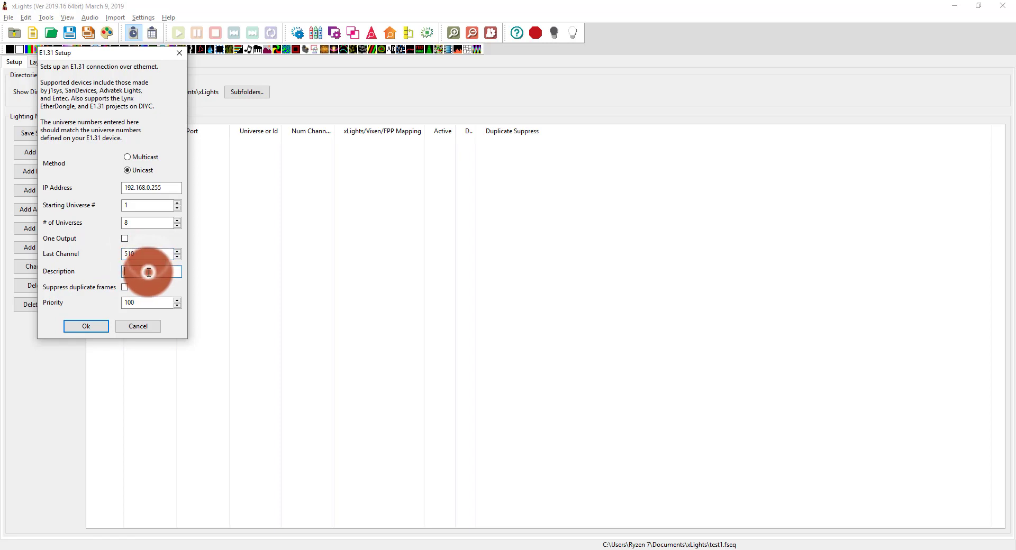
# Enter the description "Pixlite 4 Eco" and confirm the E1.31 setup to add the universes
pyautogui.click(135, 266)
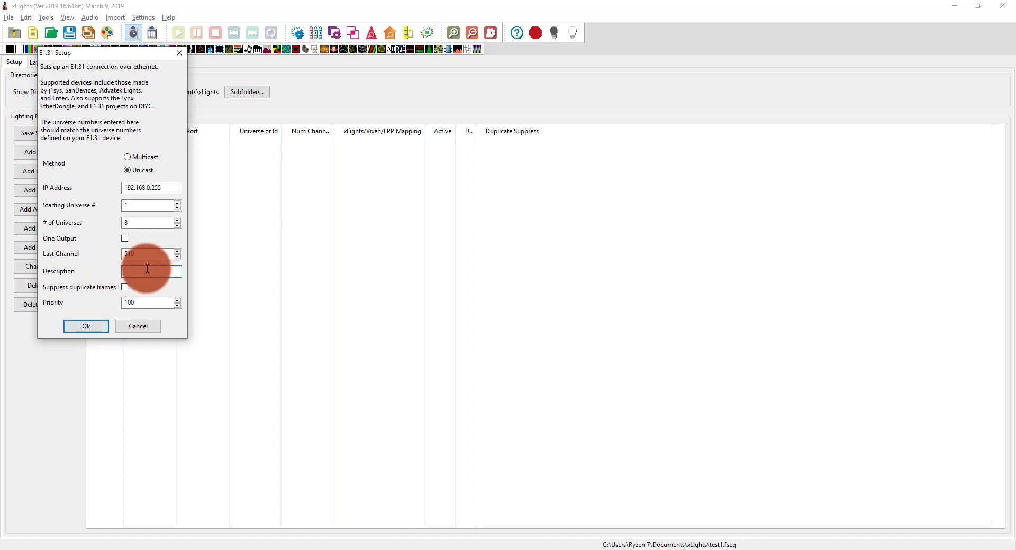
pyautogui.write('P9i')
pyautogui.press('BackSpace')
pyautogui.press('BackSpace')
pyautogui.write('xlite 4 Evo')
pyautogui.press('BackSpace')
pyautogui.press('BackSpace')
pyautogui.press('BackSpace')
pyautogui.write('Eco')
pyautogui.press('Return')
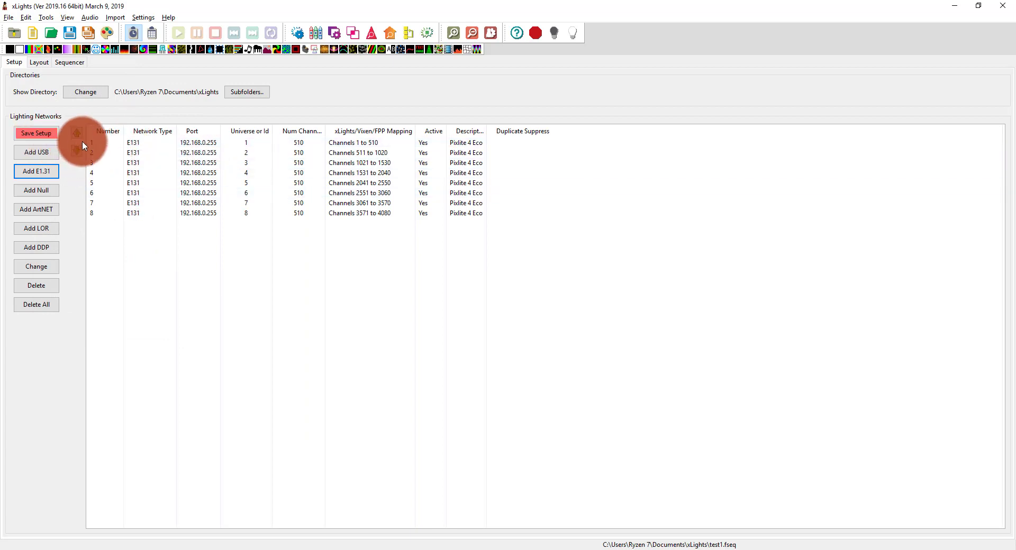
# Save the network setup and widen the Description column to fit its full heading
pyautogui.click(29, 130)
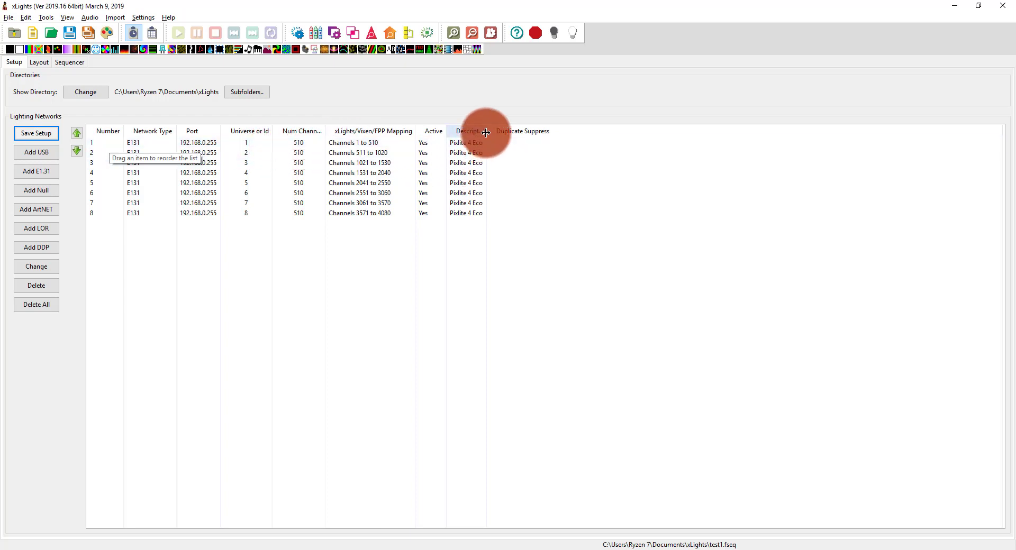
pyautogui.moveTo(486, 132); pyautogui.dragTo(496, 134)
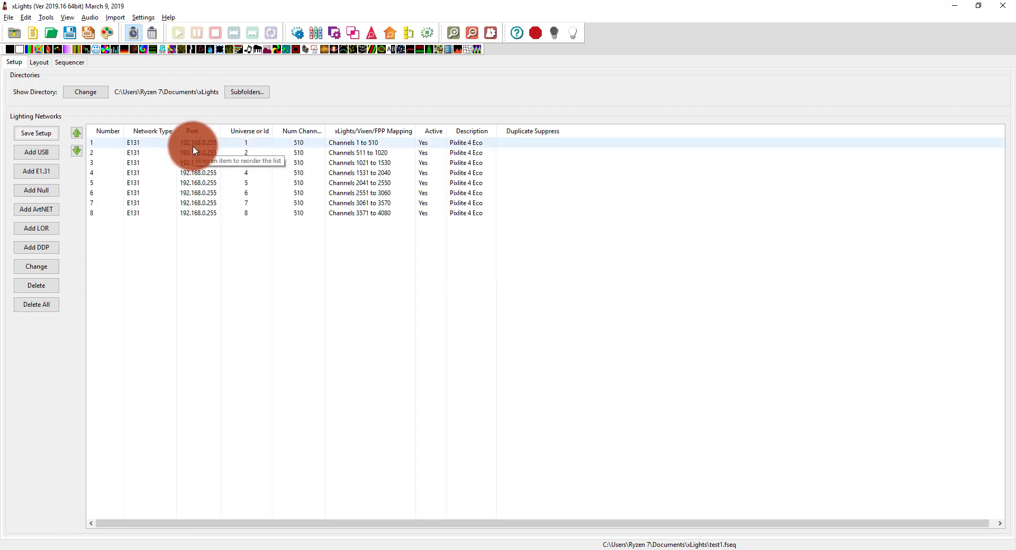
pyautogui.moveTo(193, 243); pyautogui.dragTo(202, 144)
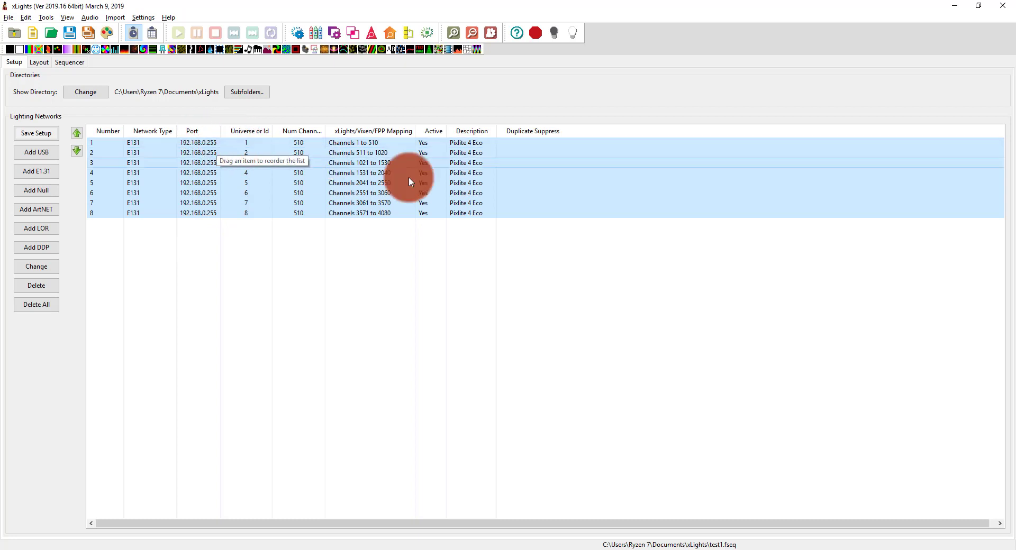
pyautogui.click(312, 265)
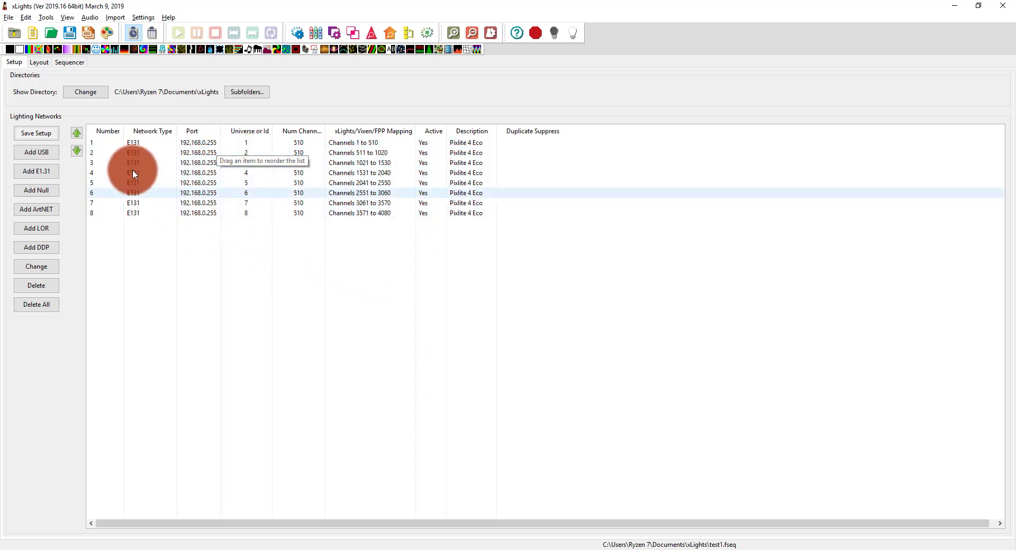
# Show the layout's model list and sort the models by start channel
pyautogui.click(42, 61)
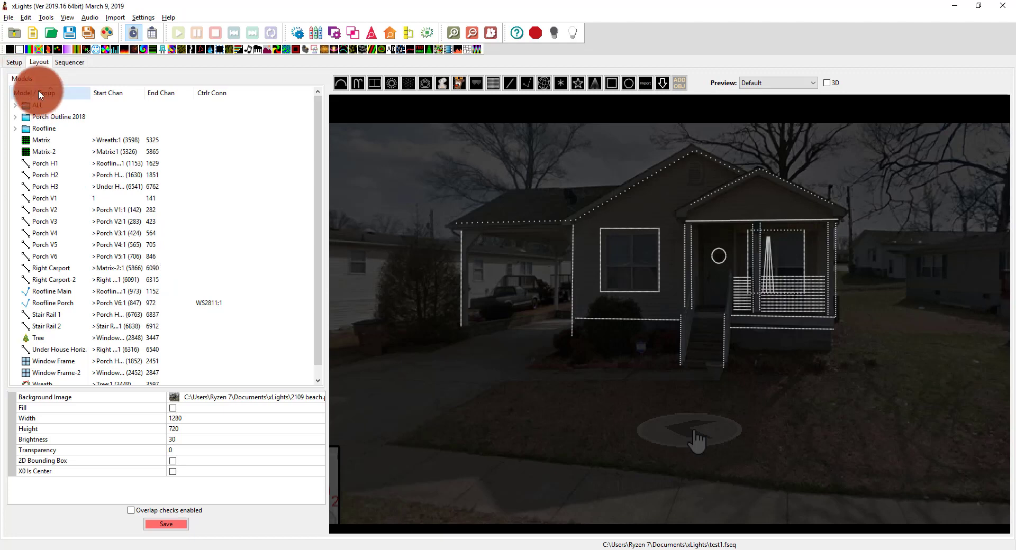
pyautogui.click(16, 63)
pyautogui.click(40, 62)
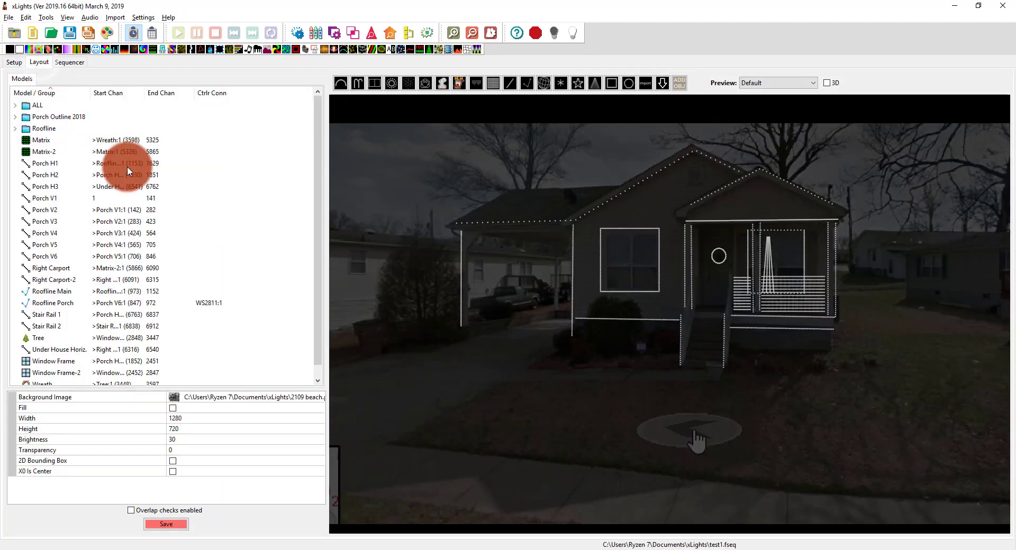
pyautogui.click(127, 163)
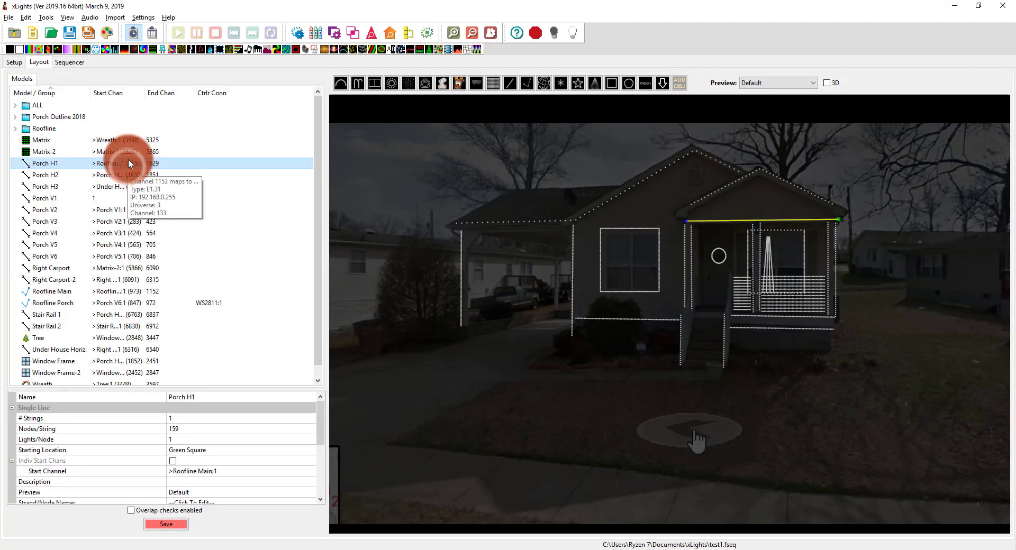
pyautogui.scroll(-1, 189, 299)
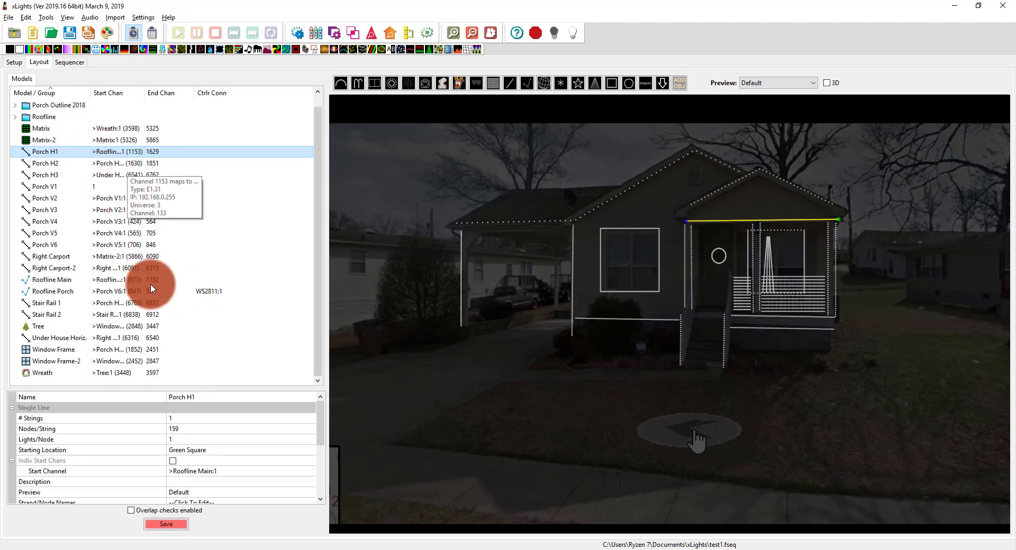
pyautogui.click(117, 93)
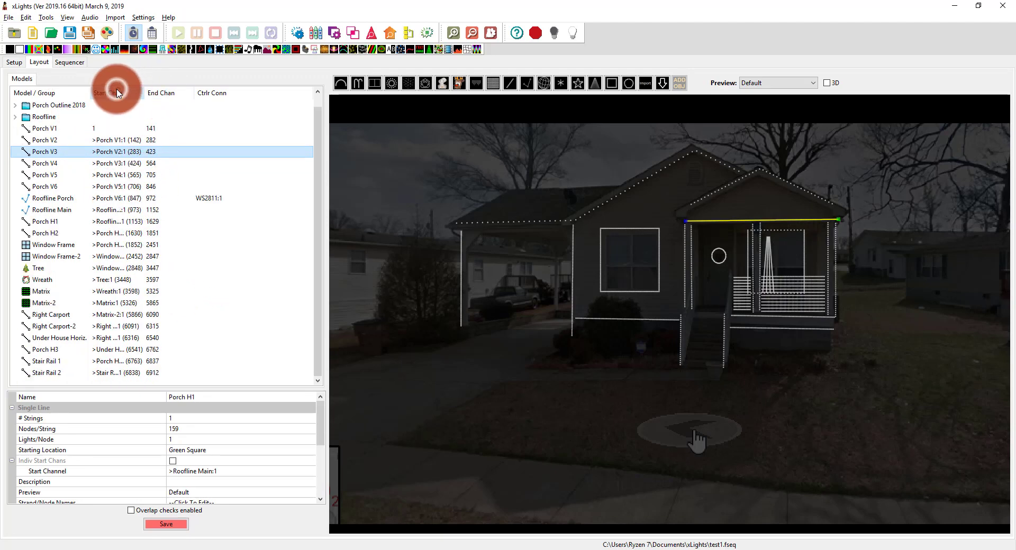
# Examine the start channels and E1.31 universe mappings of the porch and roofline models, from Porch V1 down to Porch H2
pyautogui.click(119, 129)
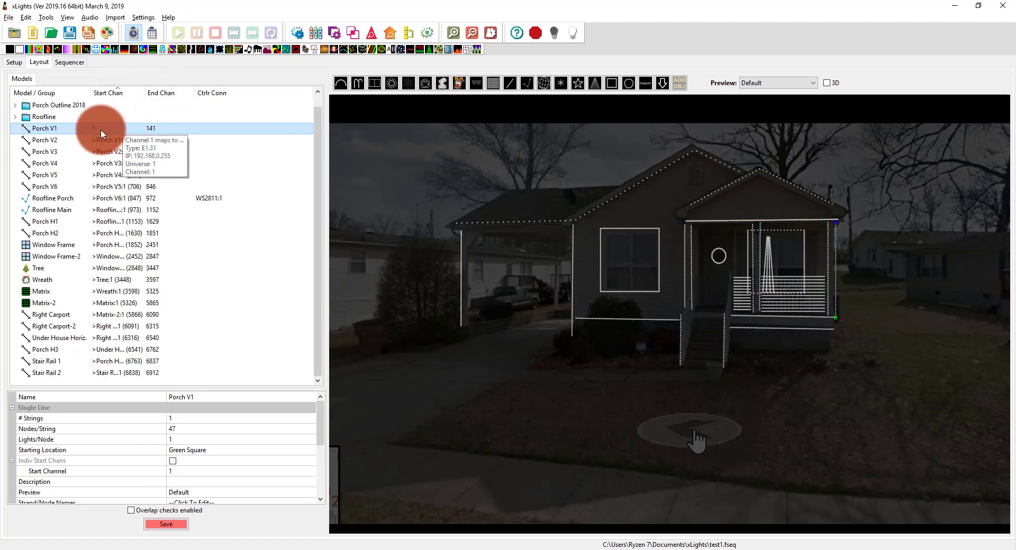
pyautogui.click(75, 136)
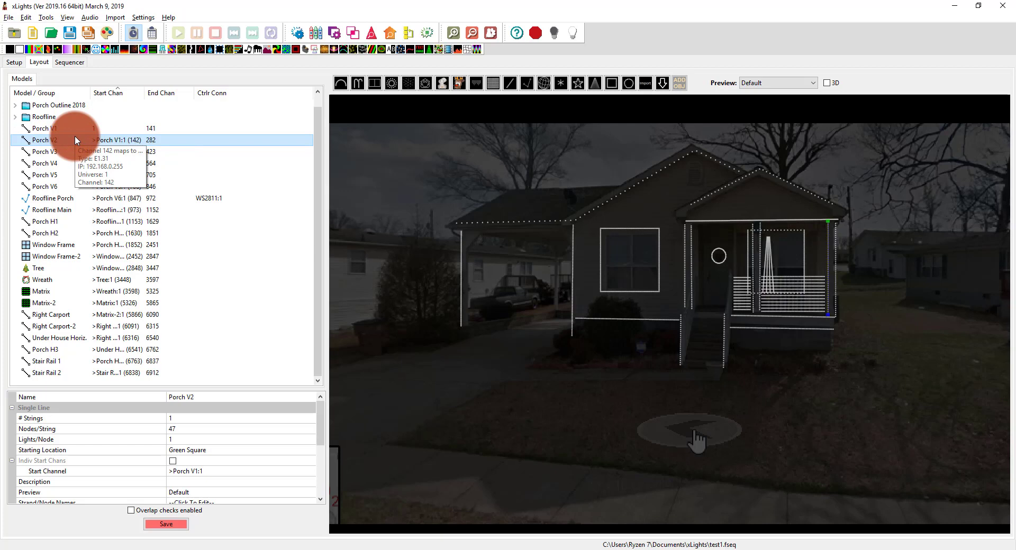
pyautogui.click(70, 129)
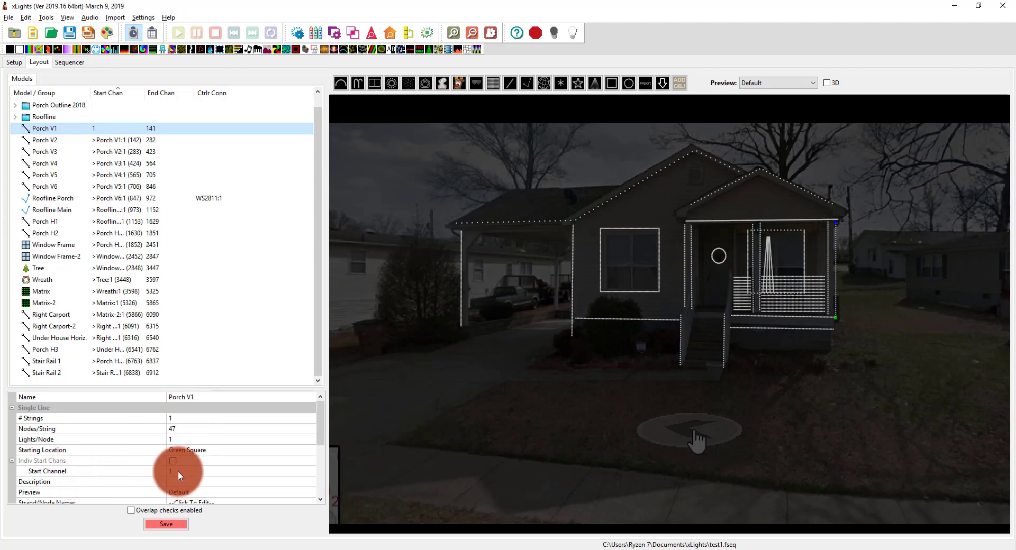
pyautogui.click(125, 140)
pyautogui.click(125, 152)
pyautogui.click(125, 164)
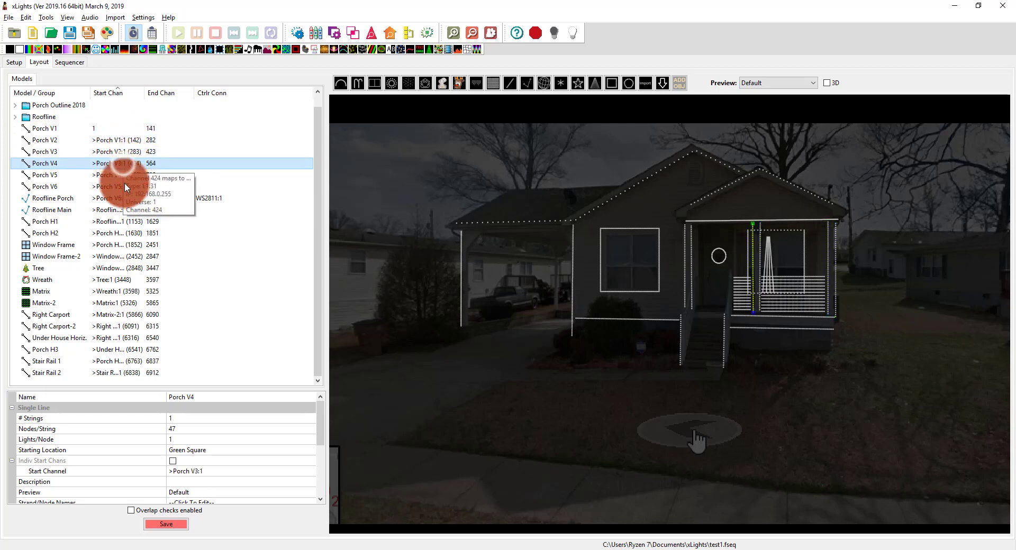
pyautogui.click(125, 187)
pyautogui.click(124, 210)
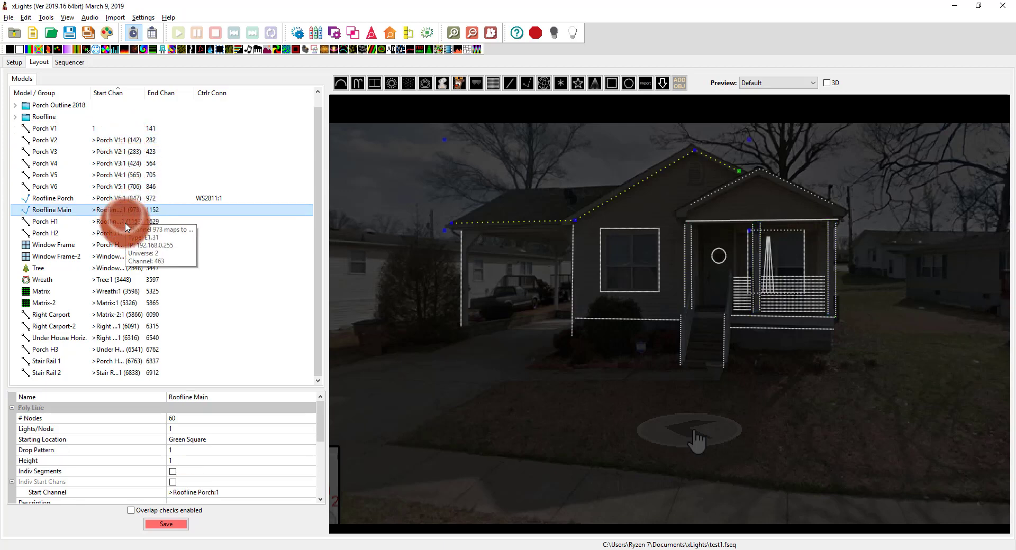
pyautogui.click(125, 221)
pyautogui.click(125, 234)
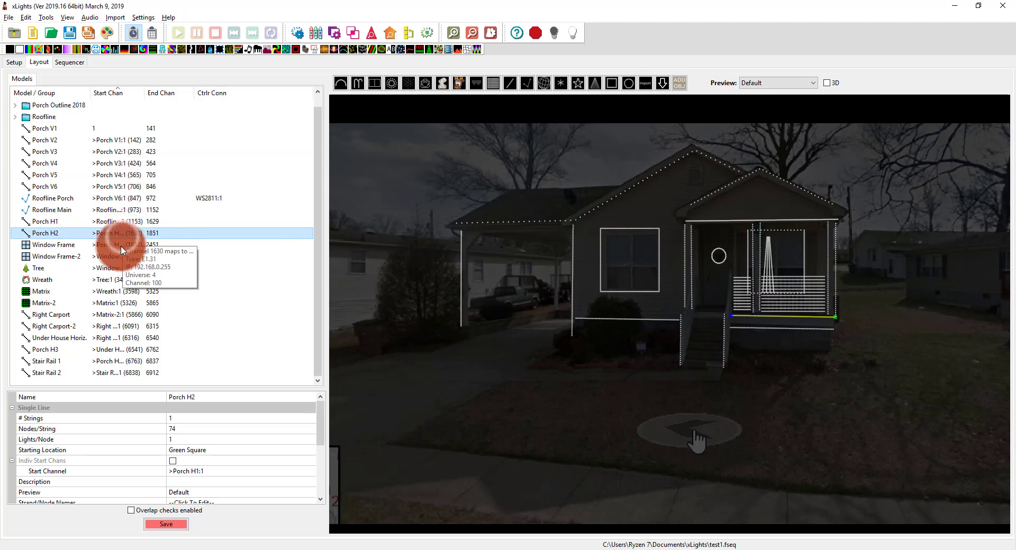
# Examine the universe and channel mapping of the Window Frame model and the selected Porch V1 model
pyautogui.click(121, 247)
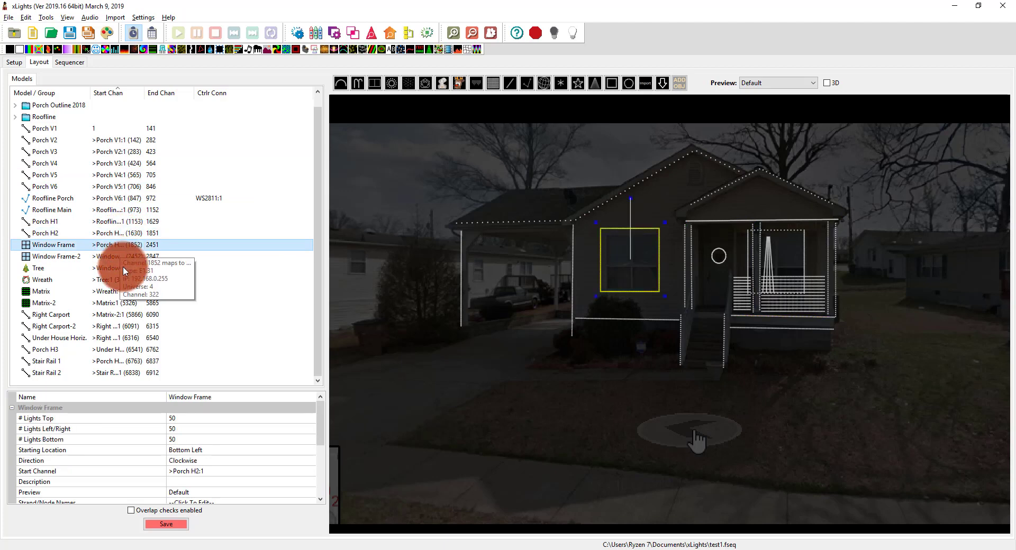
pyautogui.scroll(-5, 253, 461)
pyautogui.click(113, 133)
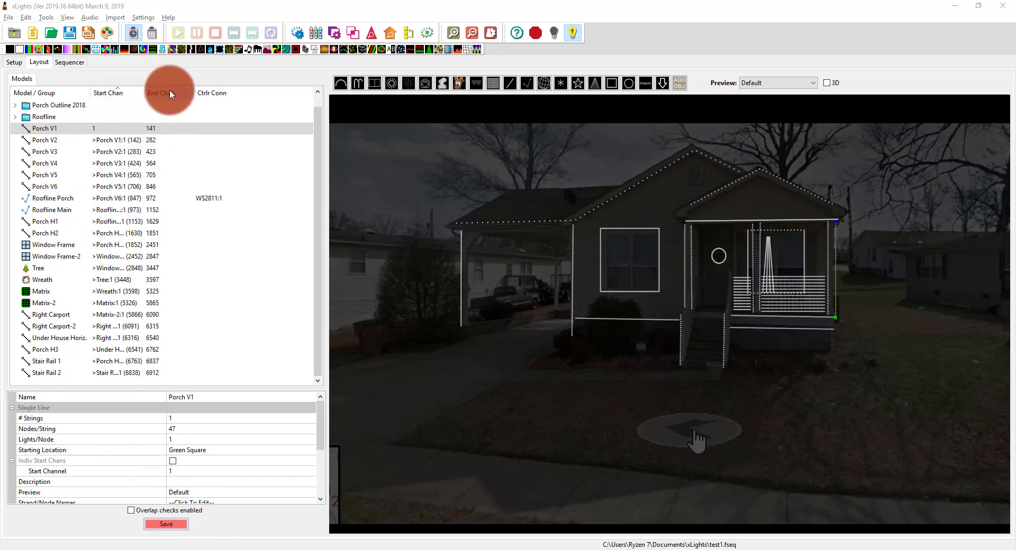
# Set the start channel of the Porch V2 model to 150
pyautogui.click(119, 141)
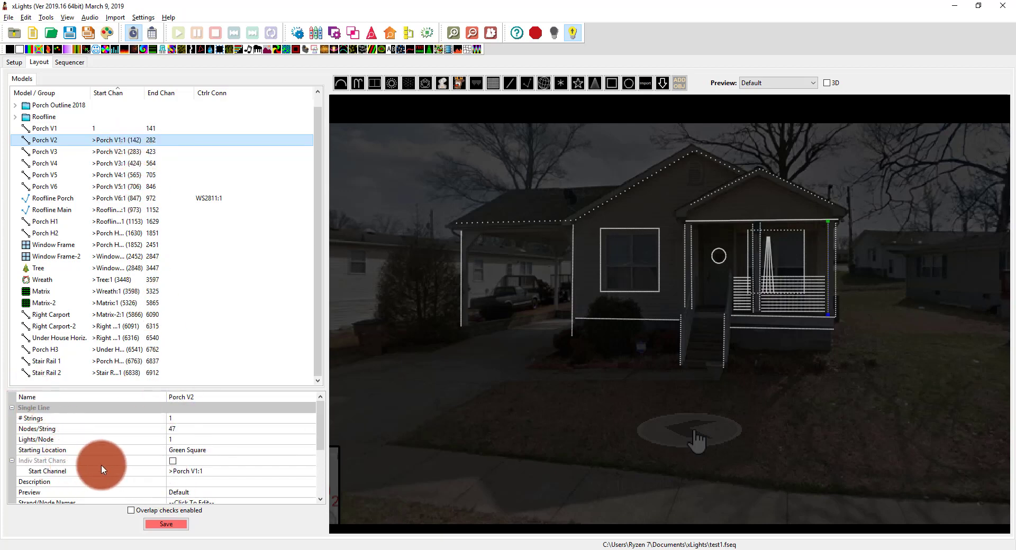
pyautogui.click(199, 476)
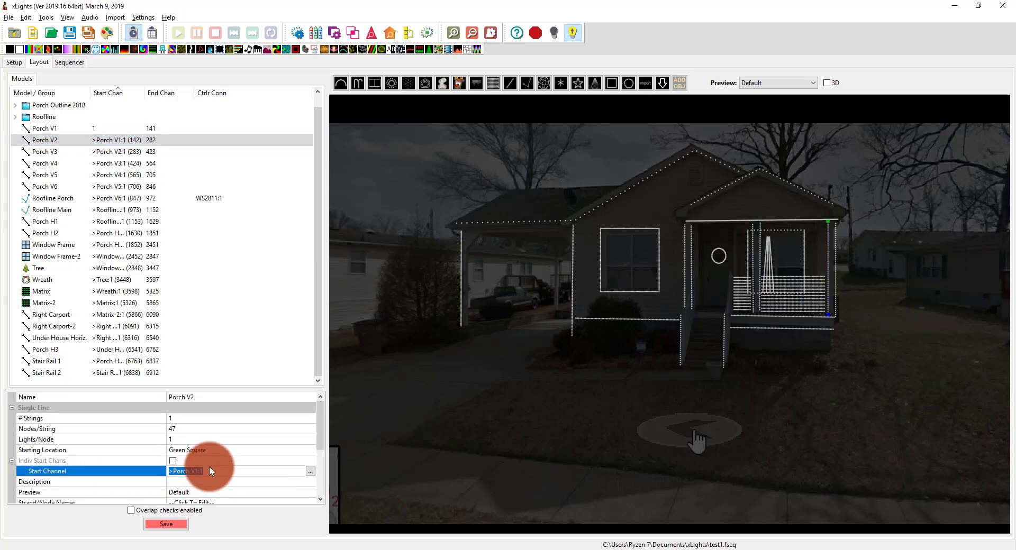
pyautogui.write('150')
pyautogui.press('Return')
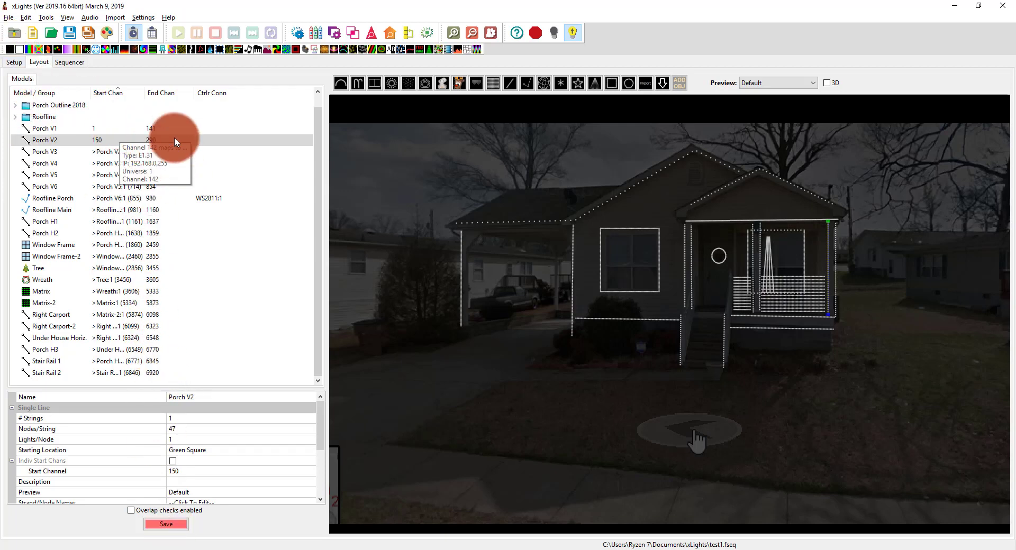
# Show the lighting network setup and turn off output to lights to unlock the universe list for editing
pyautogui.click(7, 68)
pyautogui.click(290, 192)
pyautogui.click(364, 142)
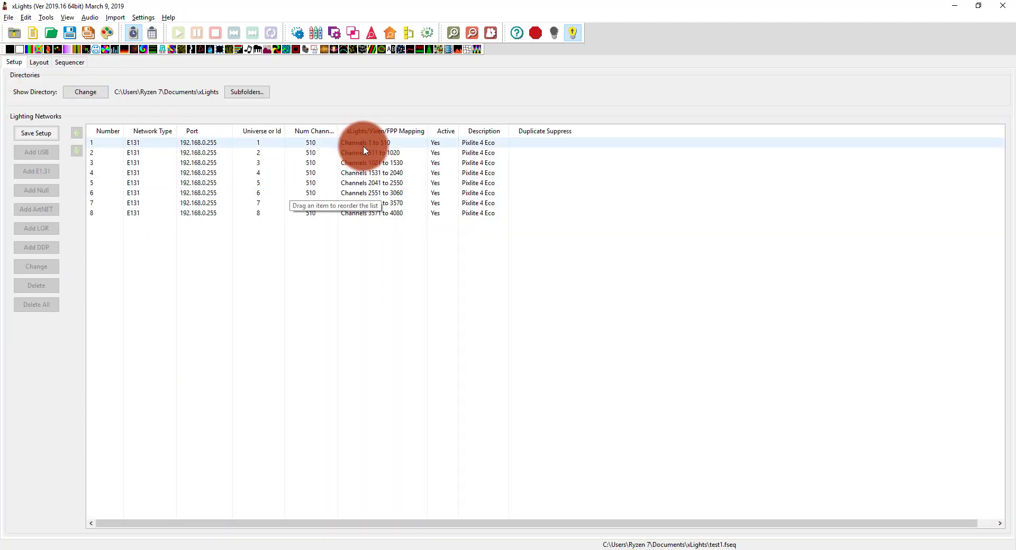
pyautogui.moveTo(363, 145); pyautogui.dragTo(576, 33)
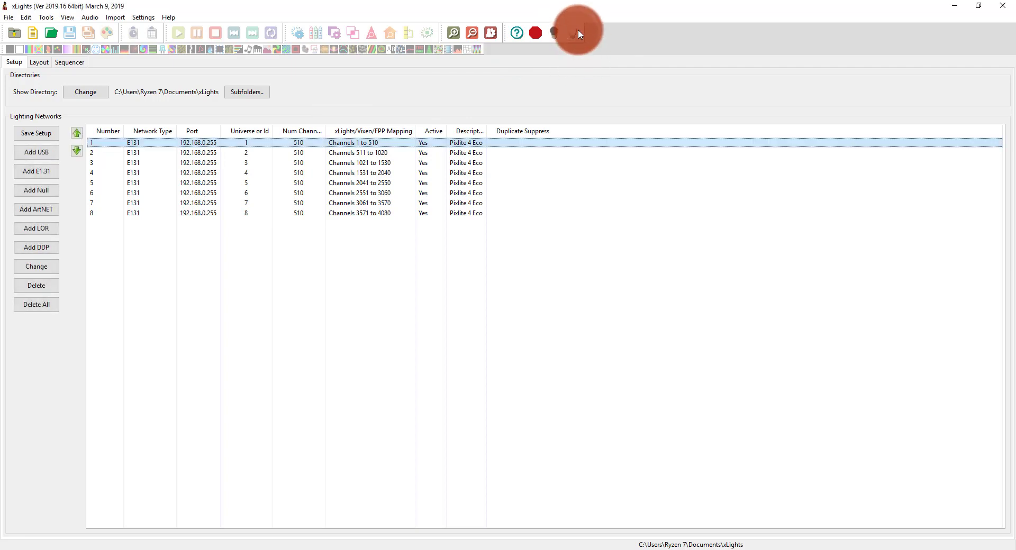
pyautogui.click(577, 31)
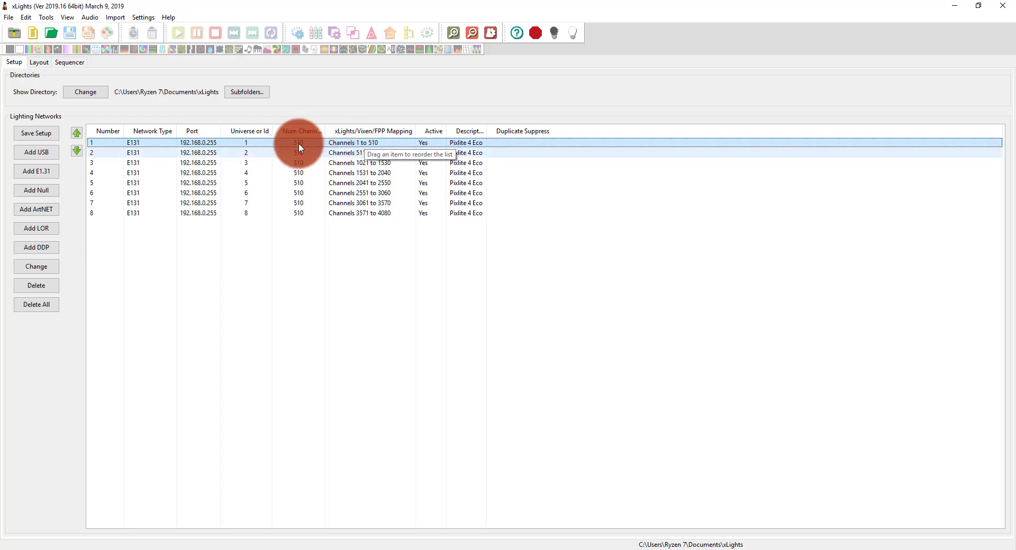
# Compare the channel ranges of the eight E1.31 universes with the models' start and end channels in the layout
pyautogui.click(357, 154)
pyautogui.moveTo(365, 226); pyautogui.dragTo(355, 142)
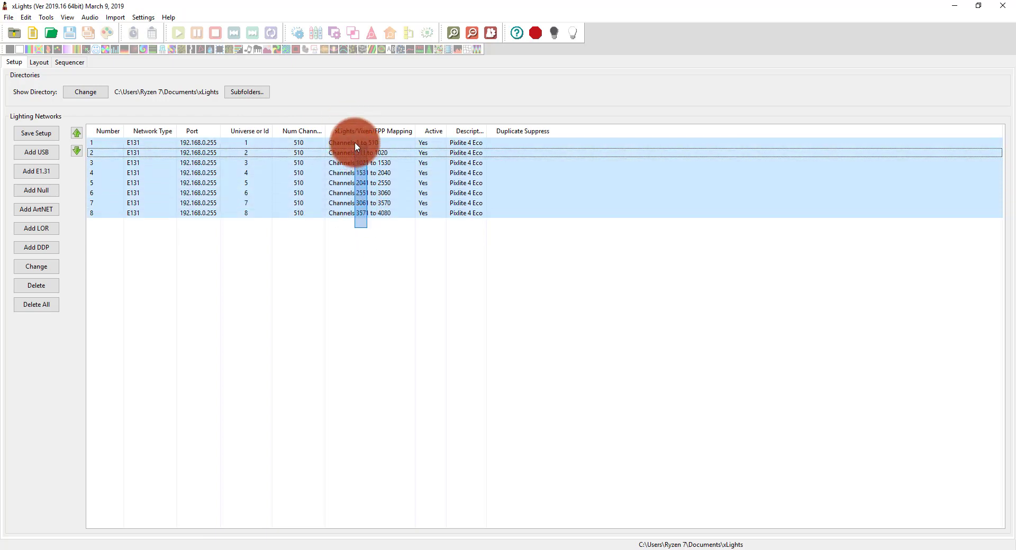
pyautogui.click(358, 256)
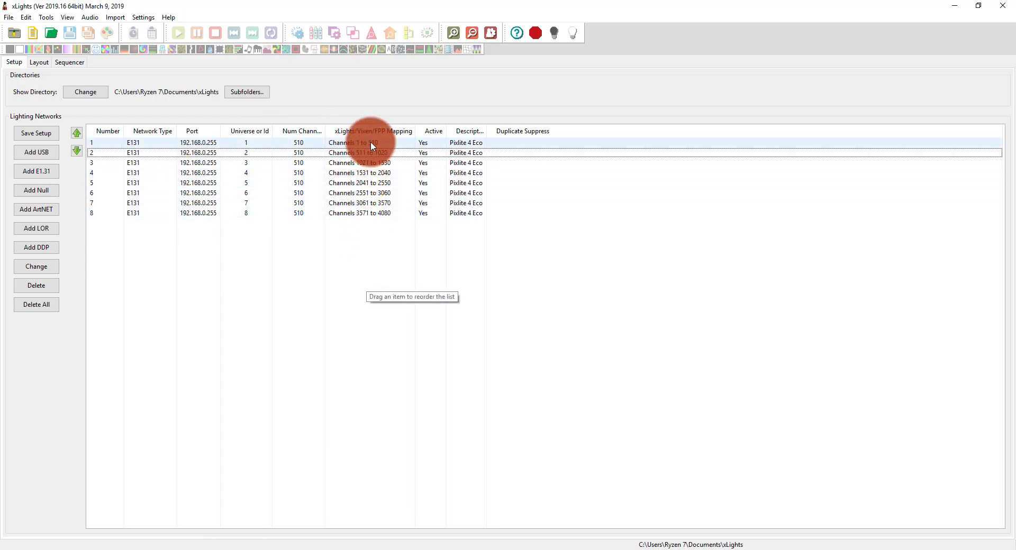
pyautogui.click(140, 50)
pyautogui.click(39, 63)
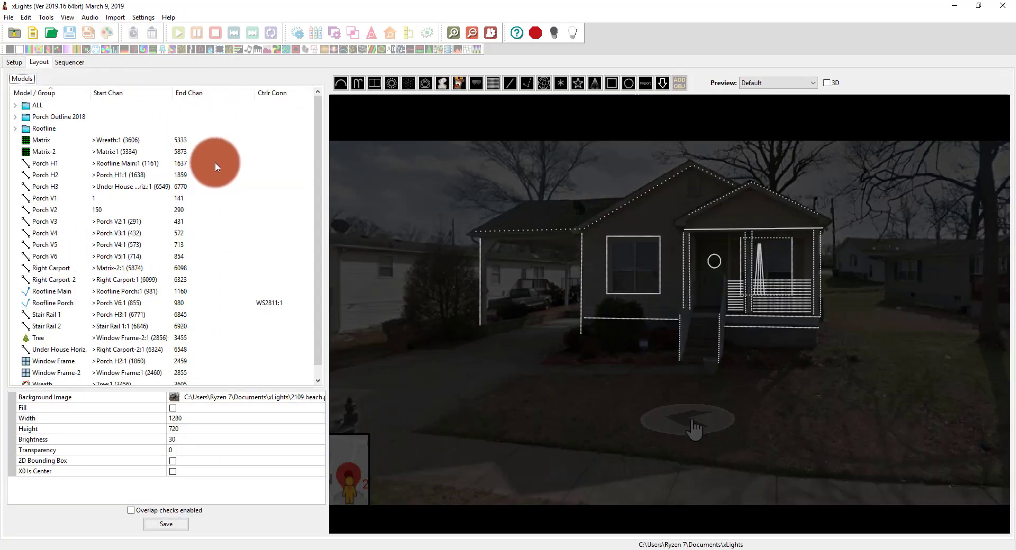
pyautogui.click(15, 62)
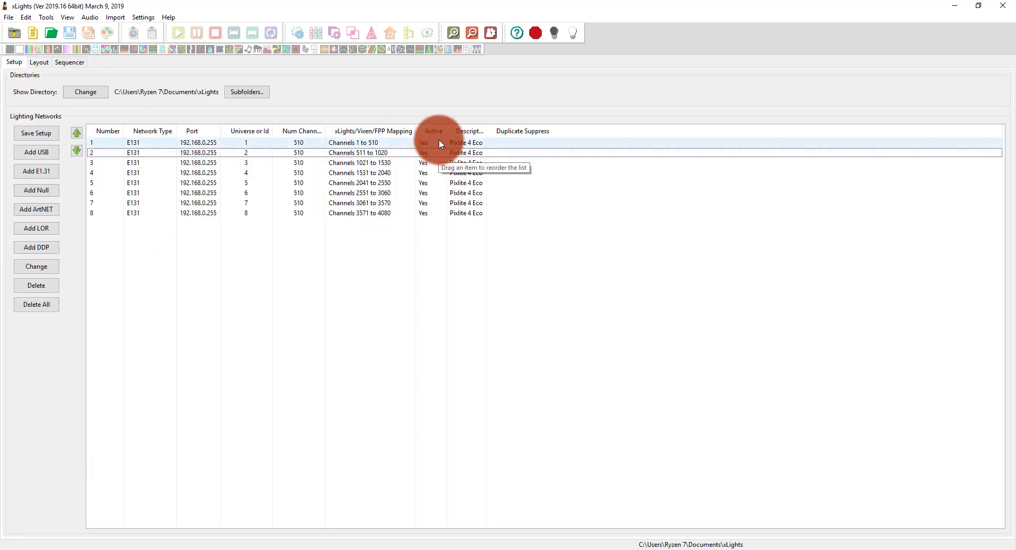
pyautogui.moveTo(439, 140); pyautogui.dragTo(266, 156)
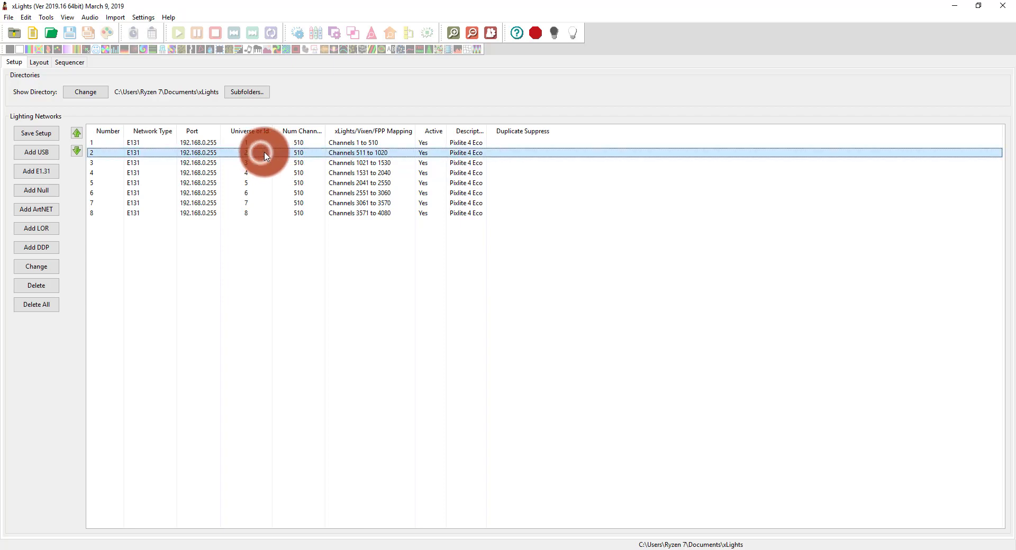
pyautogui.click(363, 147)
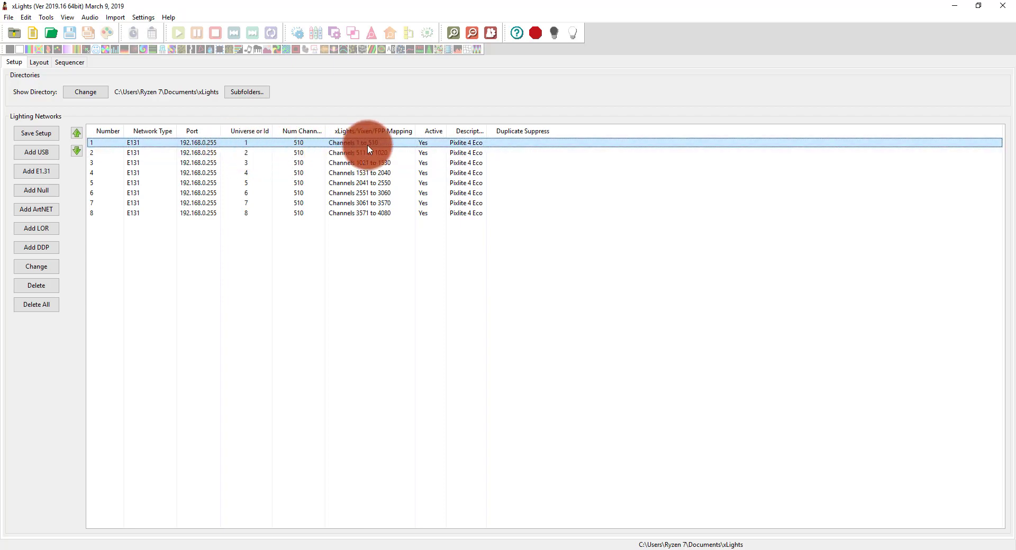
pyautogui.moveTo(369, 149)
pyautogui.mouseDown()
pyautogui.moveTo(334, 153)
pyautogui.moveTo(411, 167)
pyautogui.moveTo(370, 178)
pyautogui.moveTo(378, 243)
pyautogui.moveTo(303, 144)
pyautogui.moveTo(360, 190)
pyautogui.moveTo(351, 152)
pyautogui.moveTo(358, 156)
pyautogui.mouseUp()
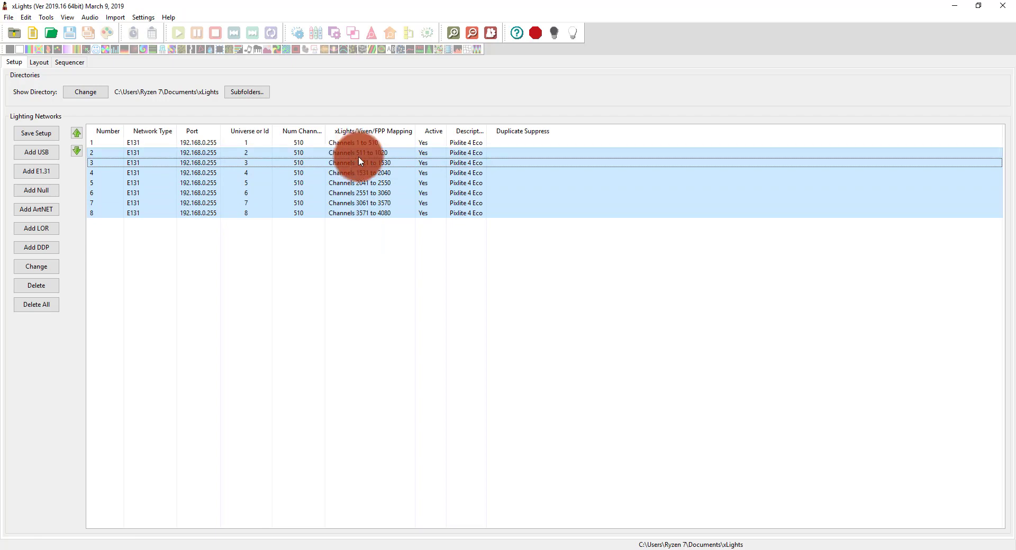
pyautogui.click(347, 256)
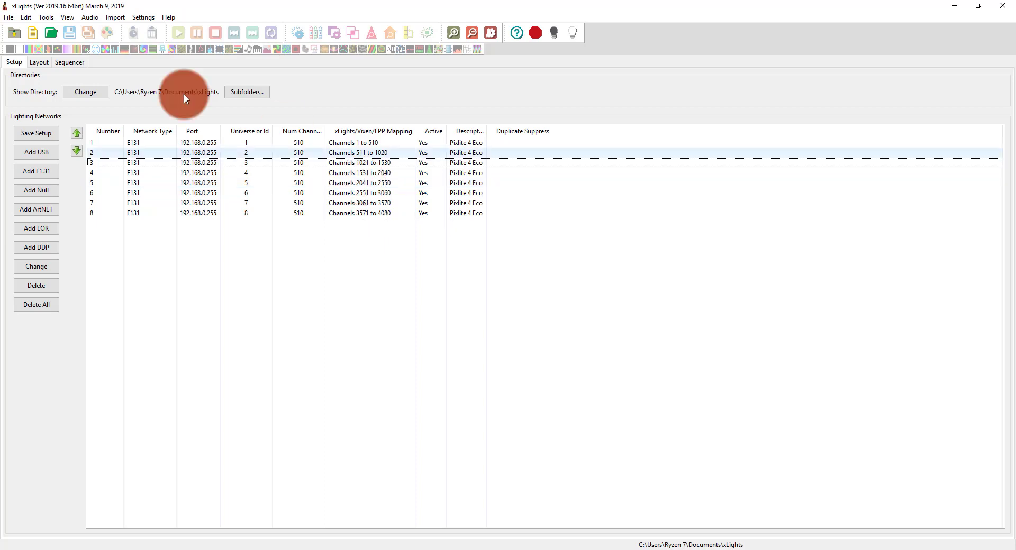
# Show the layout again and inspect the Matrix model on the porch railing, leaving nothing selected
pyautogui.click(41, 62)
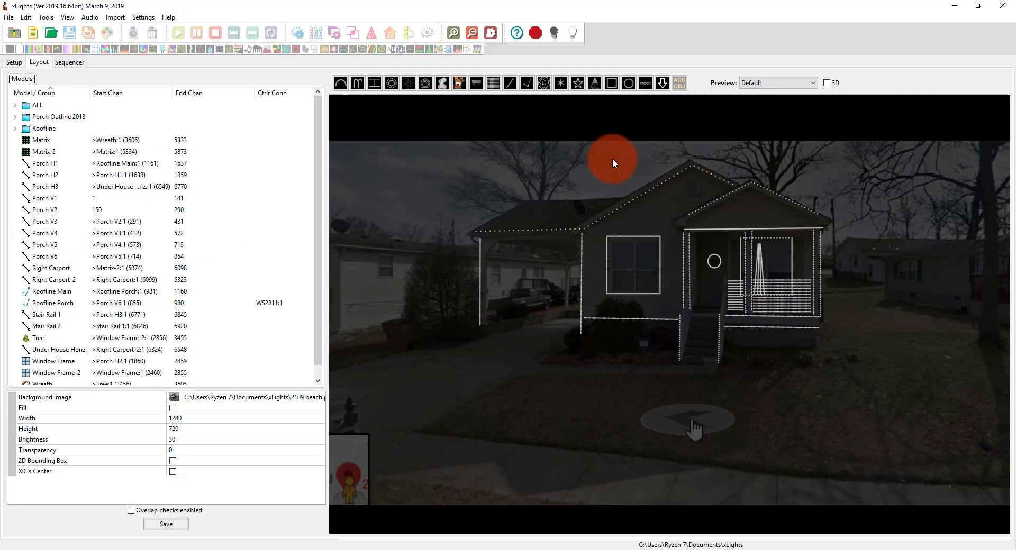
pyautogui.rightClick(592, 158)
pyautogui.click(790, 244)
pyautogui.click(857, 265)
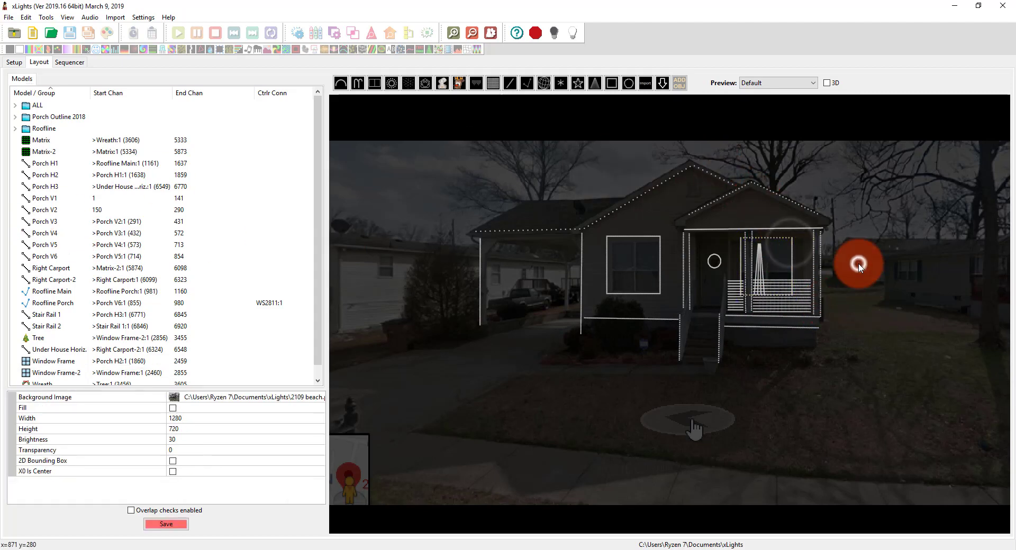
pyautogui.click(811, 313)
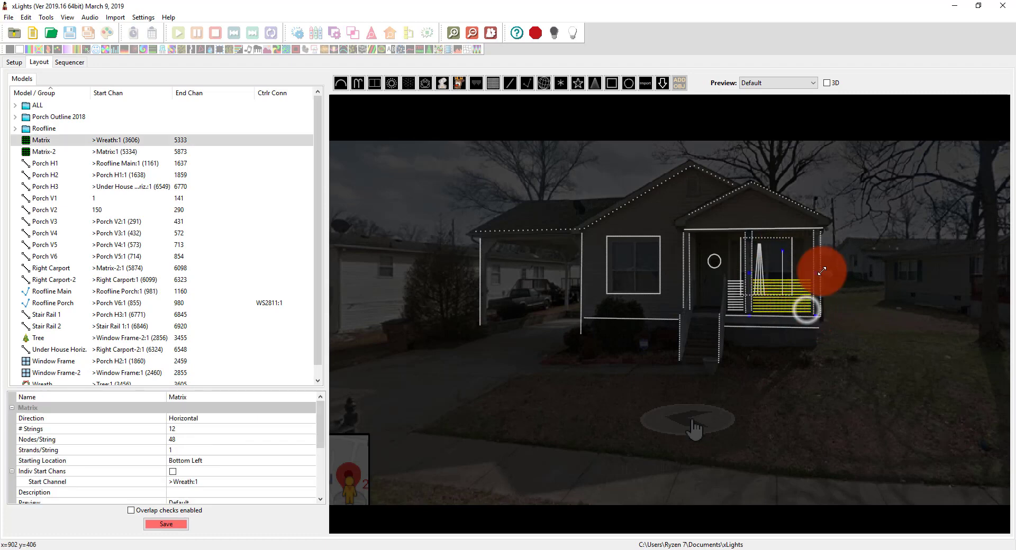
pyautogui.click(847, 292)
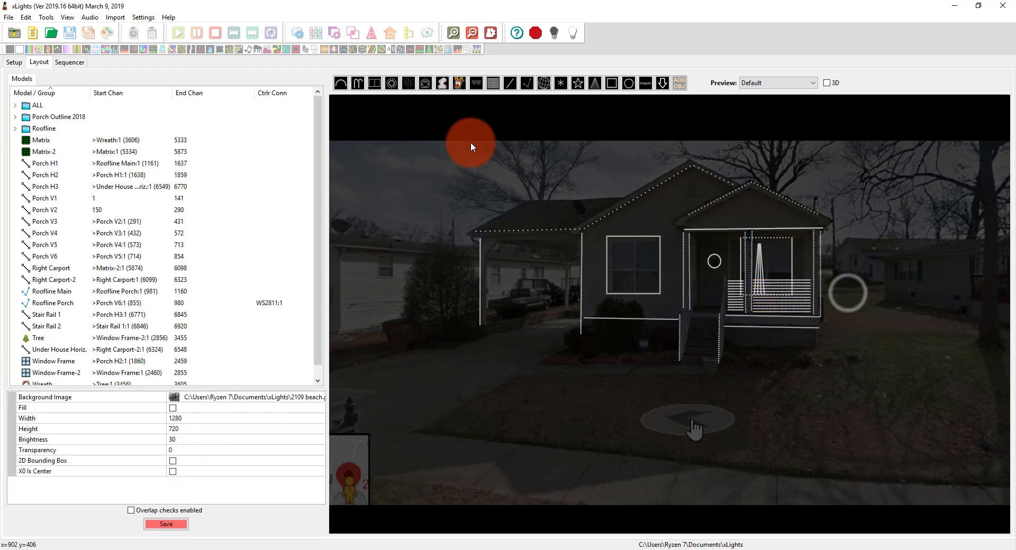
# Set the last channel of universe 2 to 170 in its E1.31 setup and recheck the setting
pyautogui.click(11, 62)
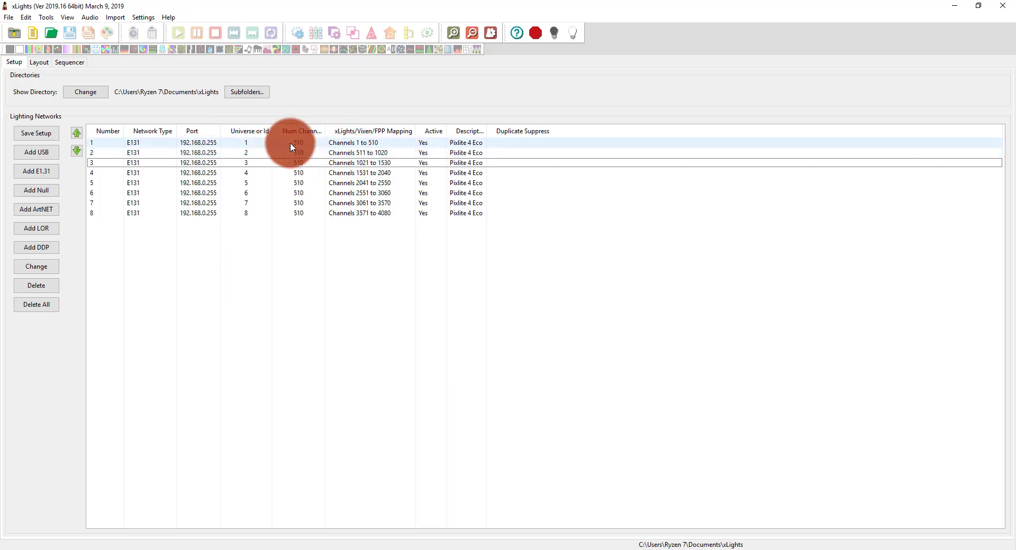
pyautogui.doubleClick(300, 153)
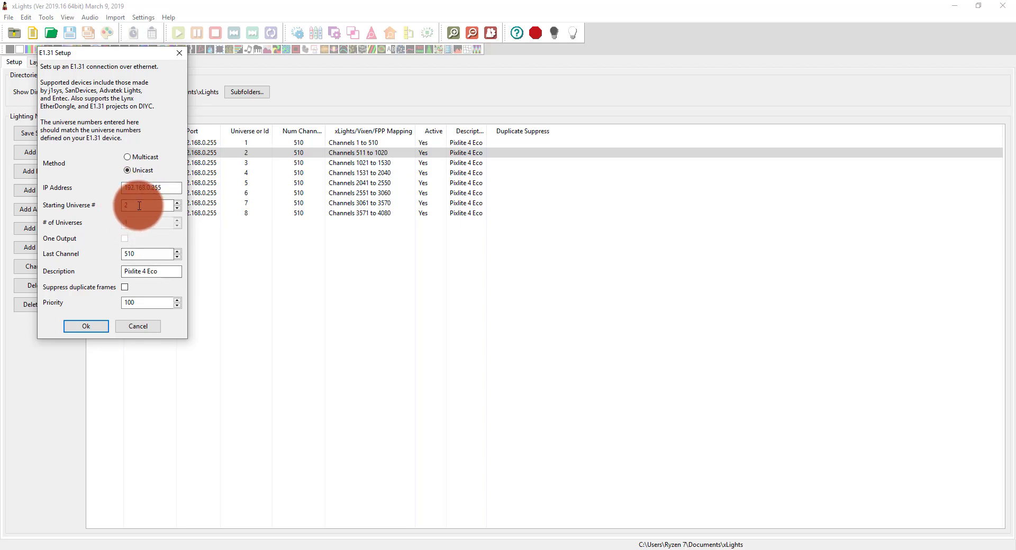
pyautogui.doubleClick(152, 254)
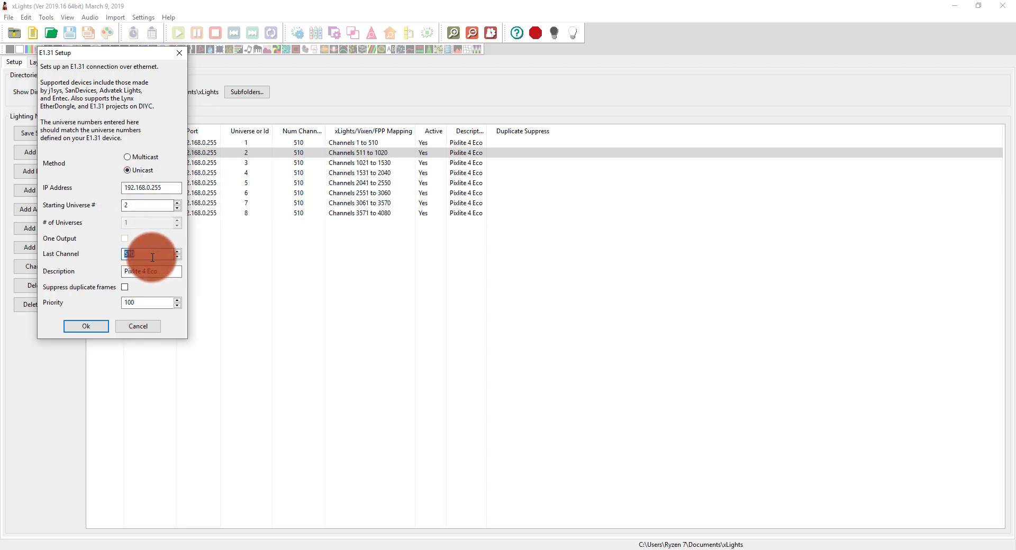
pyautogui.write('17')
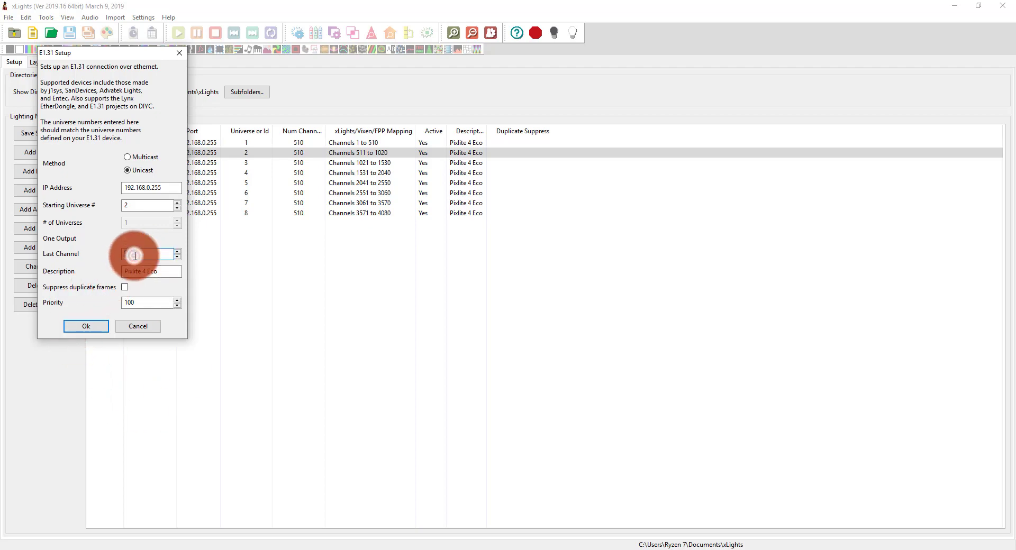
pyautogui.click(135, 255)
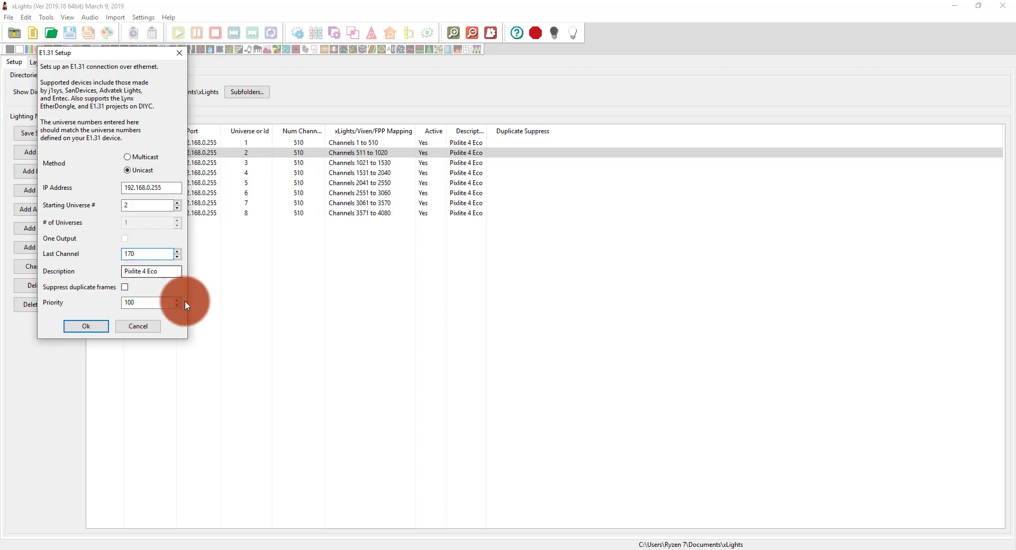
pyautogui.click(96, 326)
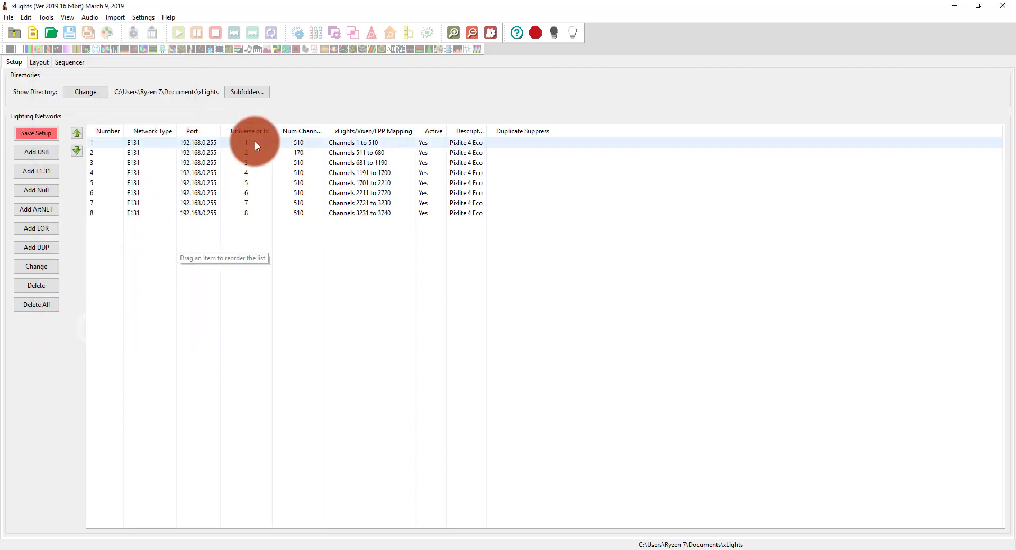
pyautogui.doubleClick(286, 153)
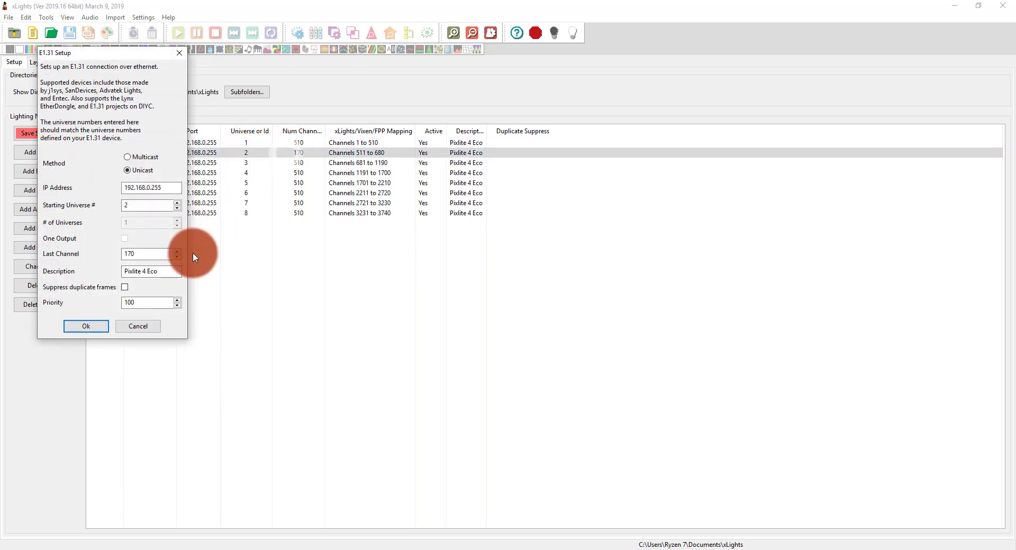
pyautogui.click(138, 326)
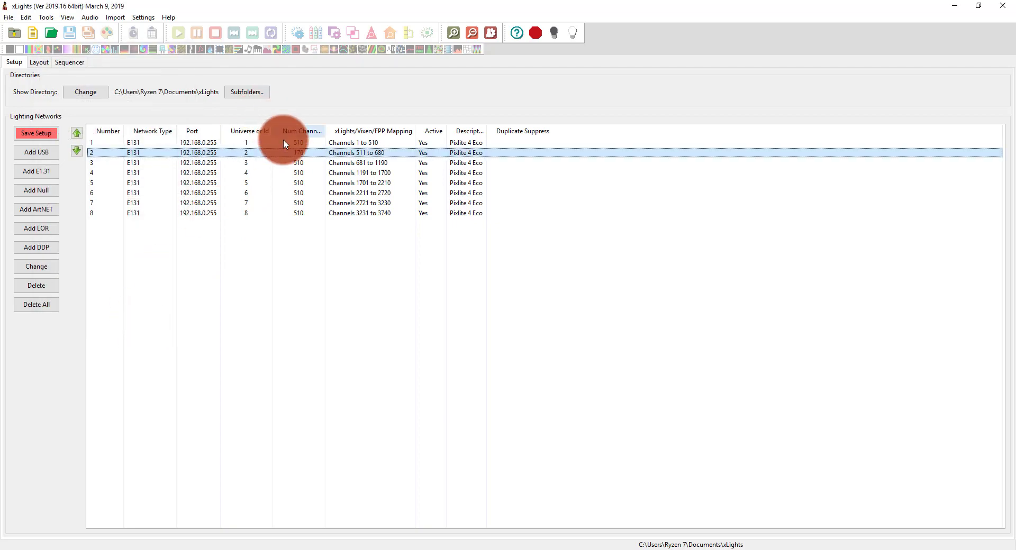
# Try swapping the order of universes 1 and 2 in the network list and restore their original order
pyautogui.click(372, 142)
pyautogui.moveTo(377, 154); pyautogui.dragTo(398, 153)
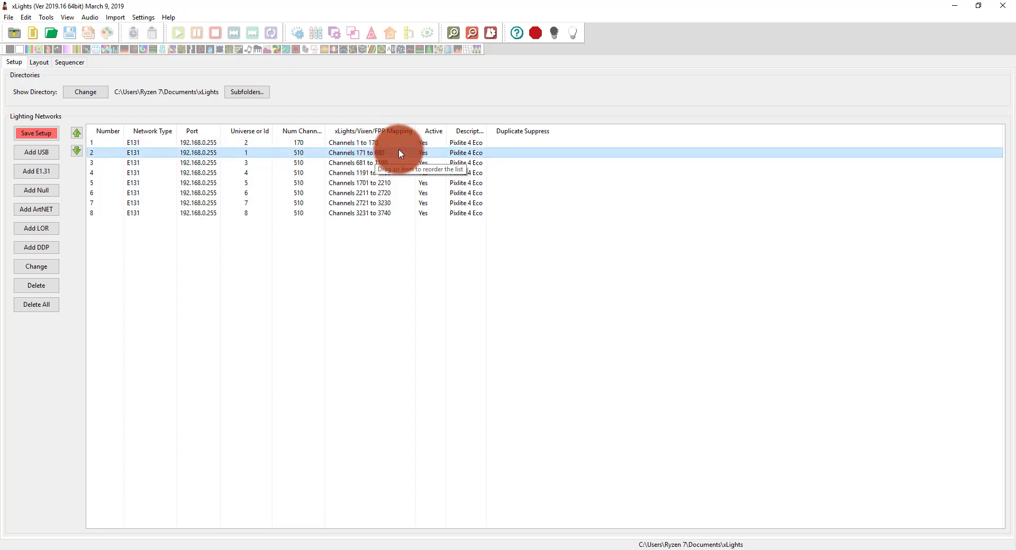
pyautogui.click(311, 141)
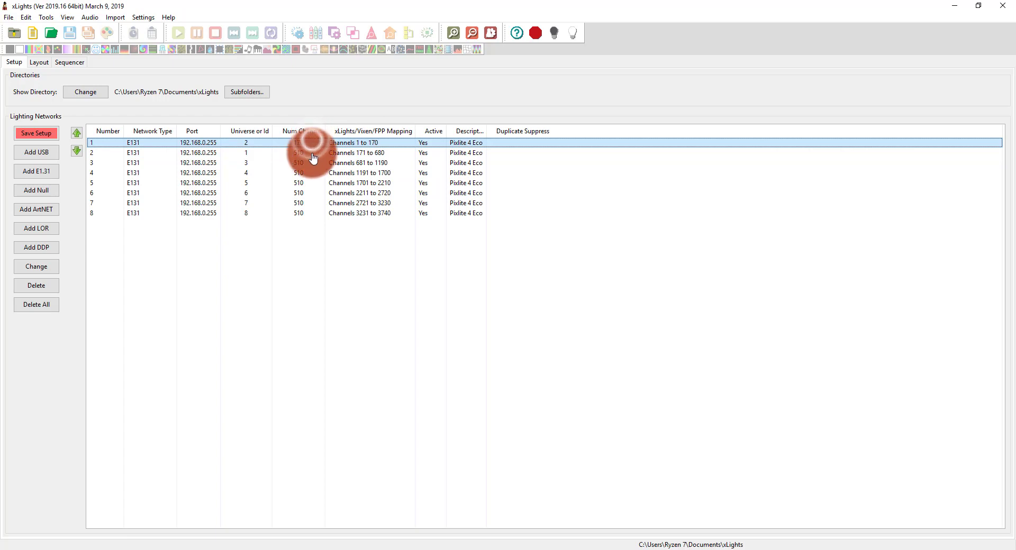
pyautogui.moveTo(313, 157); pyautogui.dragTo(313, 163)
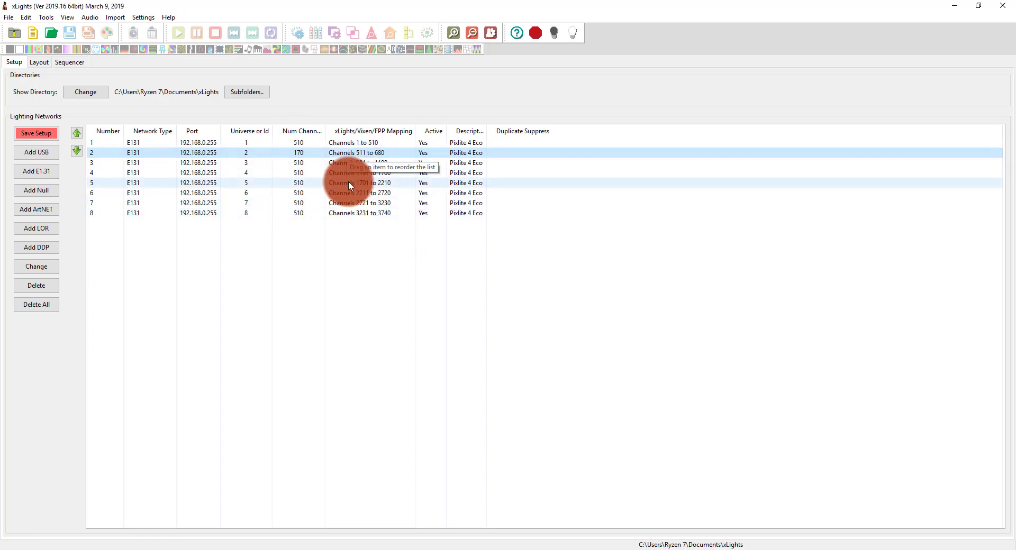
# Save the network setup and turn on output to lights
pyautogui.click(350, 167)
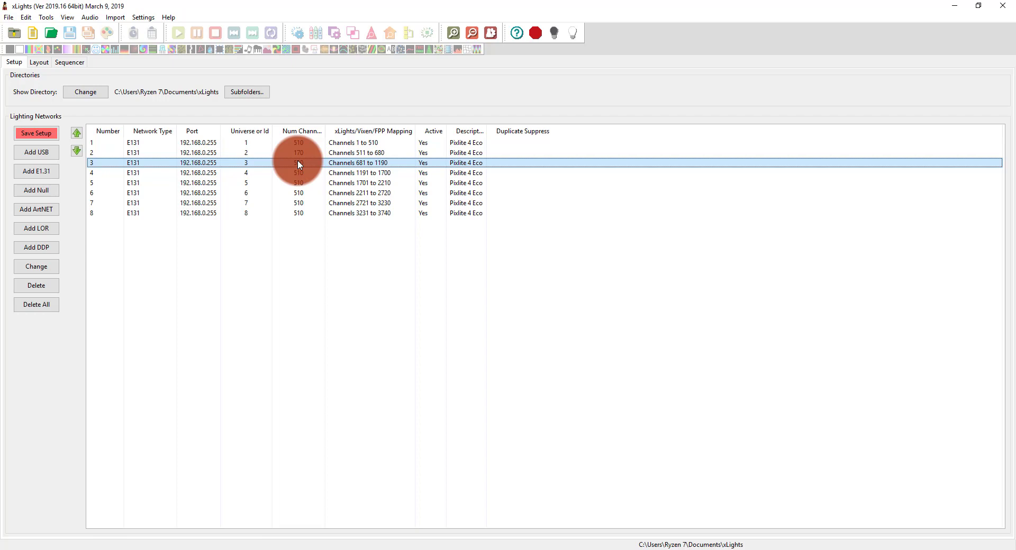
pyautogui.click(385, 236)
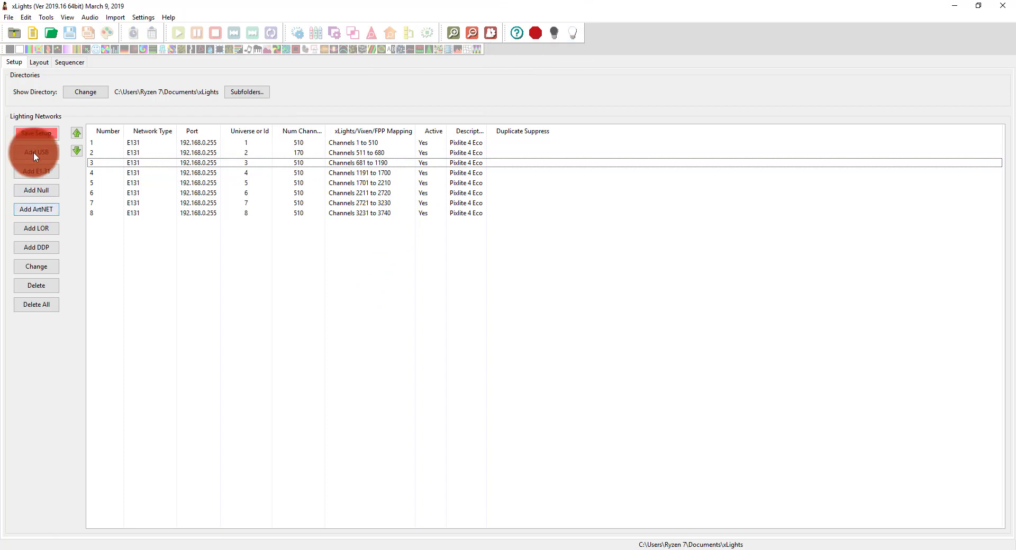
pyautogui.click(37, 134)
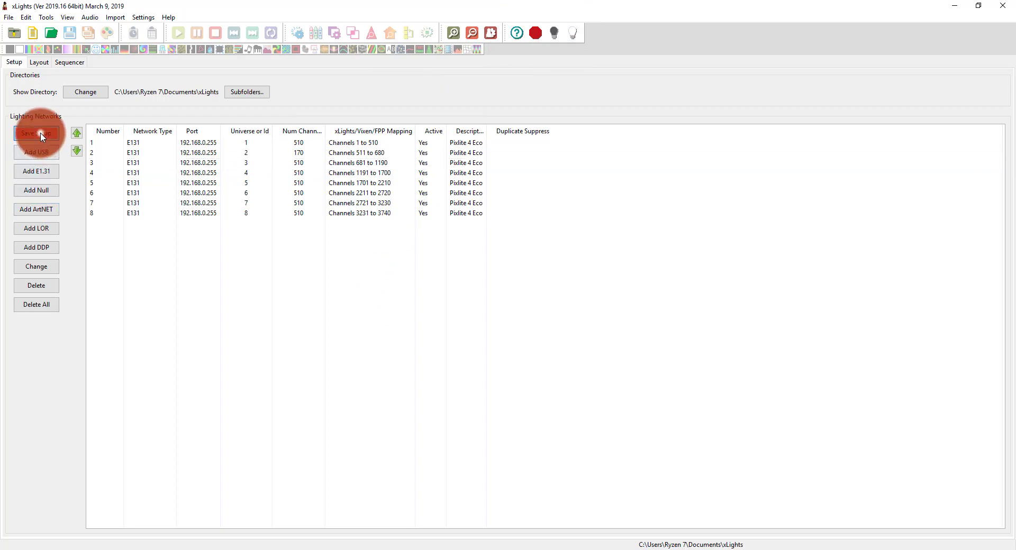
pyautogui.click(571, 33)
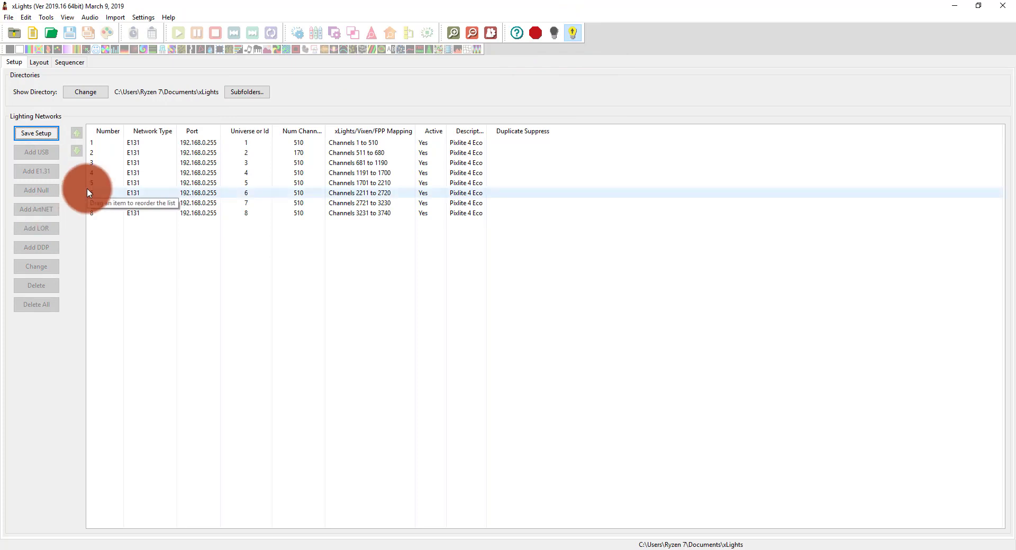
# Open the sequence file test1.xml in the sequencer
pyautogui.click(56, 62)
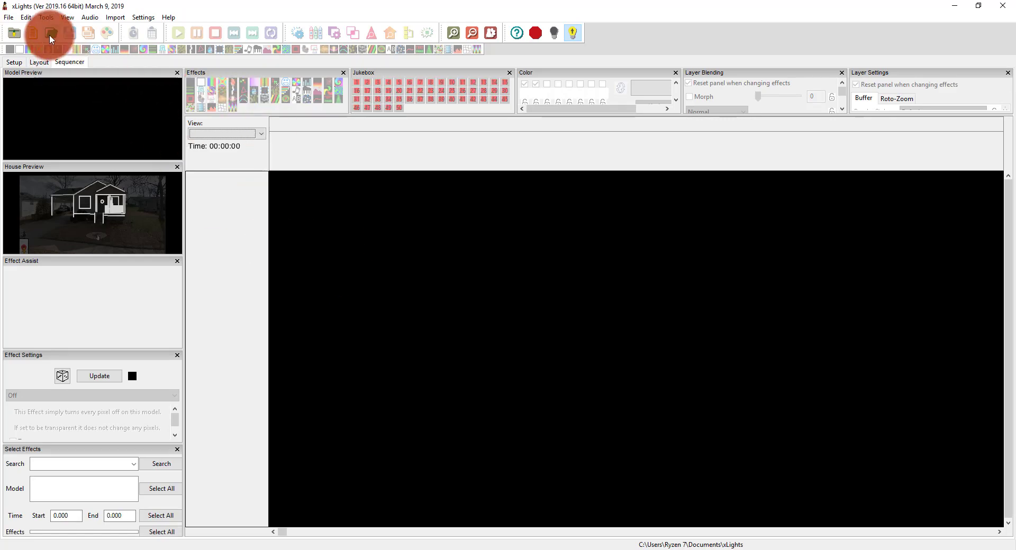
pyautogui.click(51, 35)
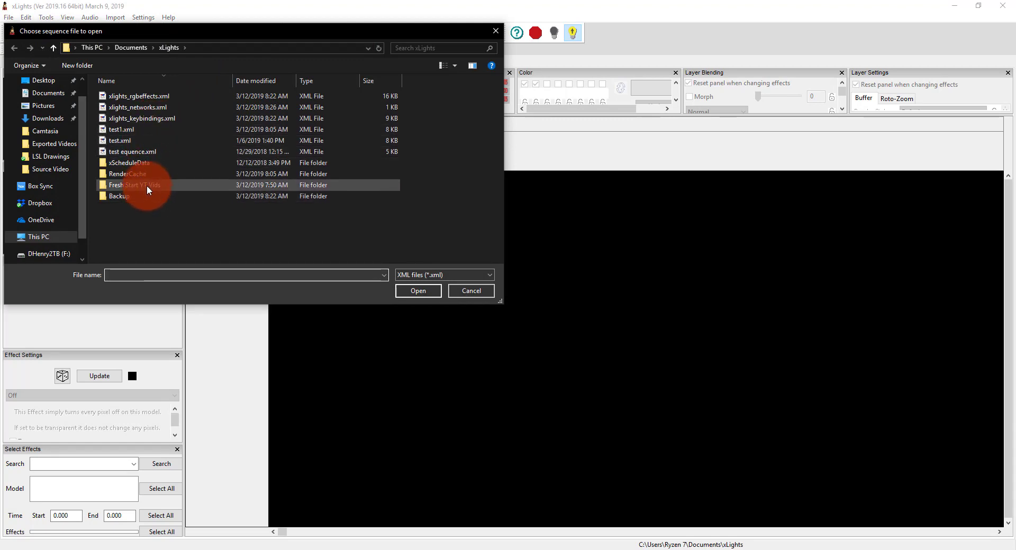
pyautogui.click(123, 130)
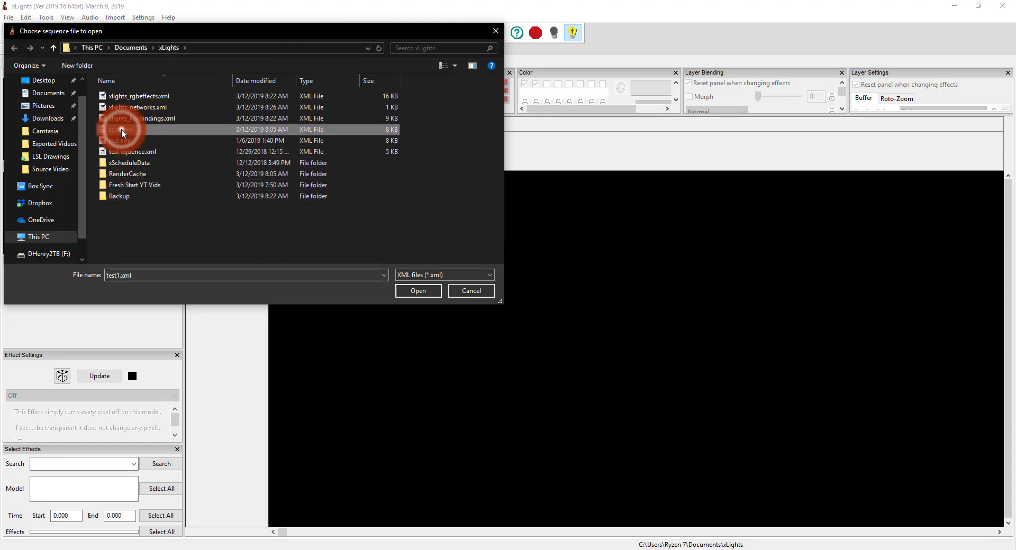
pyautogui.doubleClick(123, 130)
# Preview the Butterfly effect on the ALL row, and play the sequence through its effects before stopping playback
pyautogui.click(321, 211)
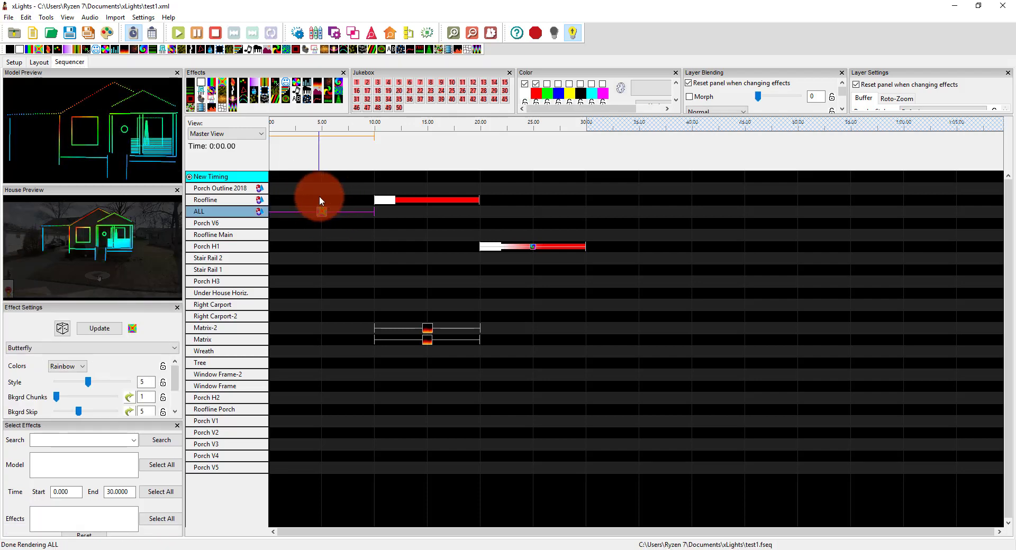
pyautogui.click(320, 199)
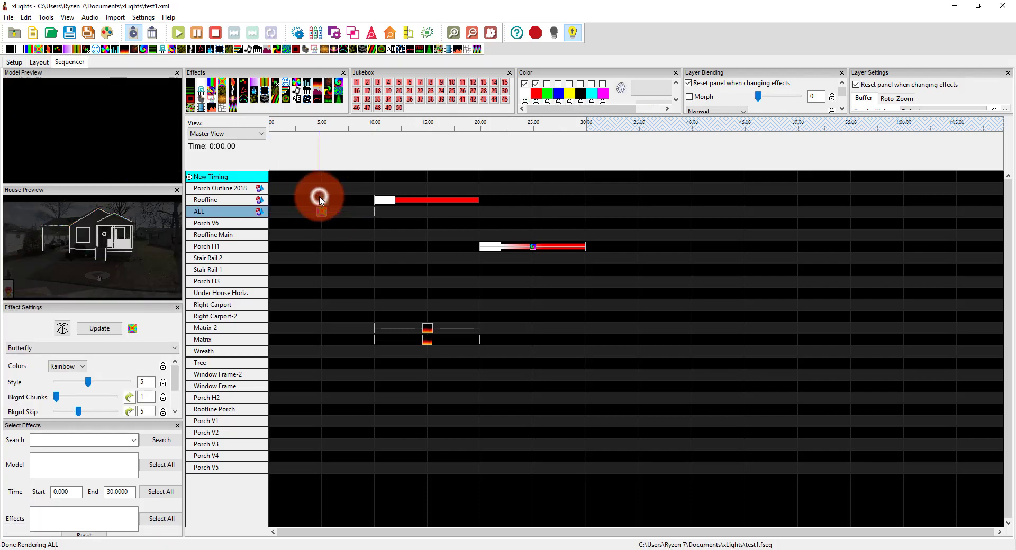
pyautogui.click(319, 200)
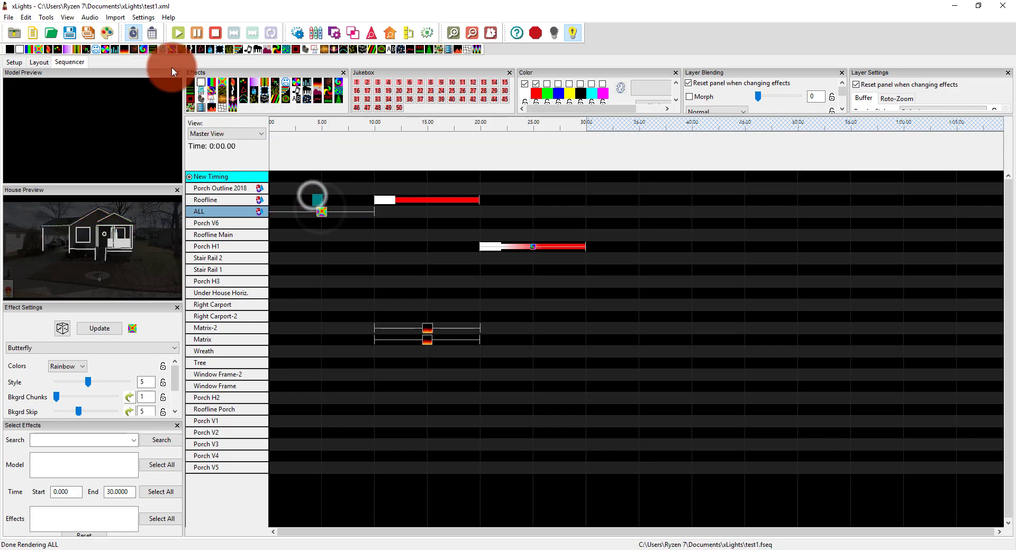
pyautogui.click(178, 33)
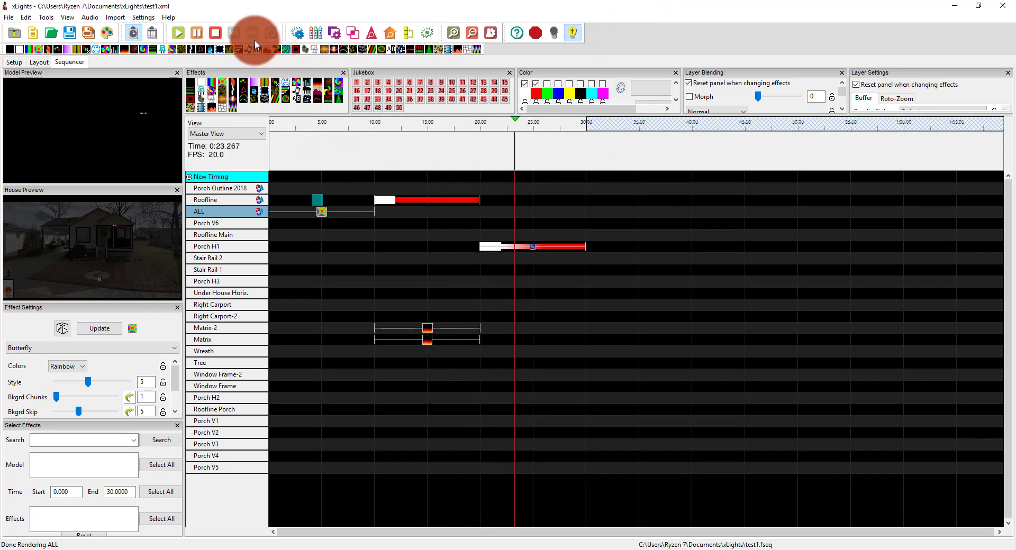
pyautogui.click(214, 33)
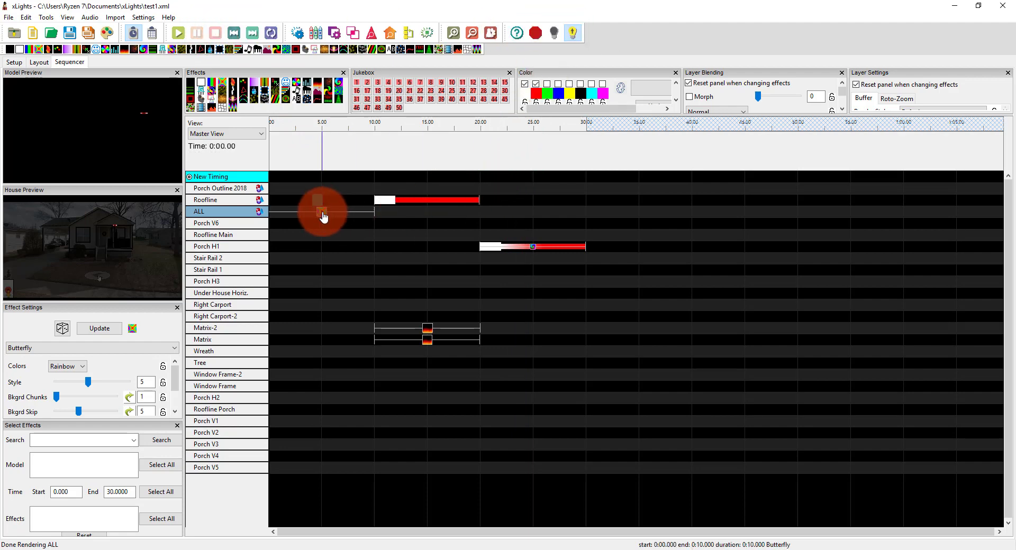
# Add a Bars effect to the ALL row at about 20 seconds, right where the Roofline effect ends
pyautogui.moveTo(324, 216); pyautogui.dragTo(203, 83)
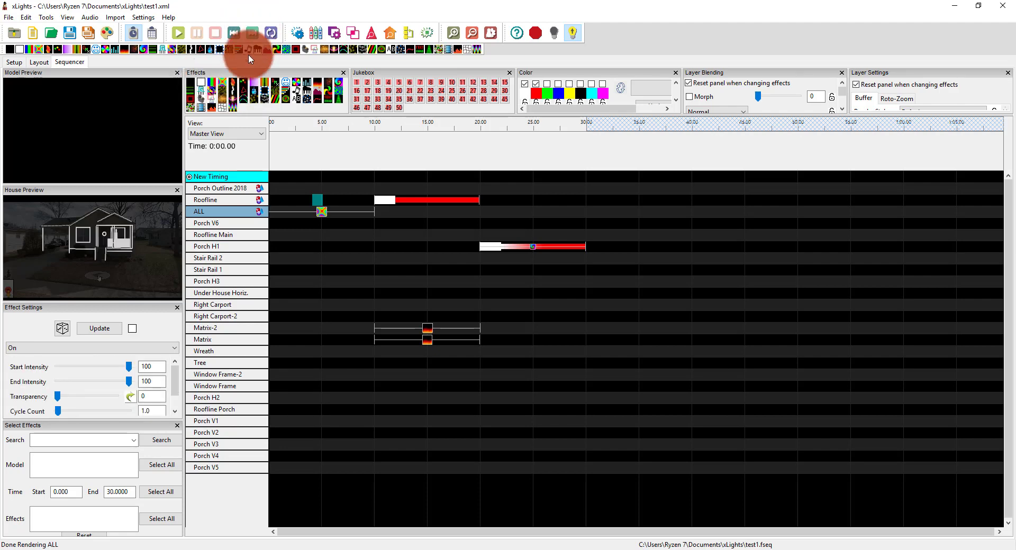
pyautogui.click(314, 37)
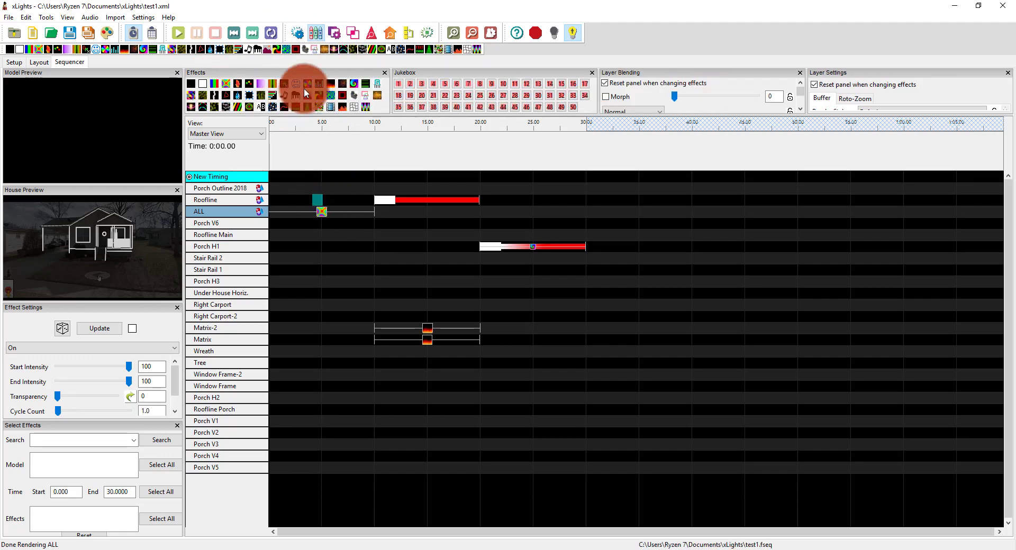
pyautogui.click(215, 85)
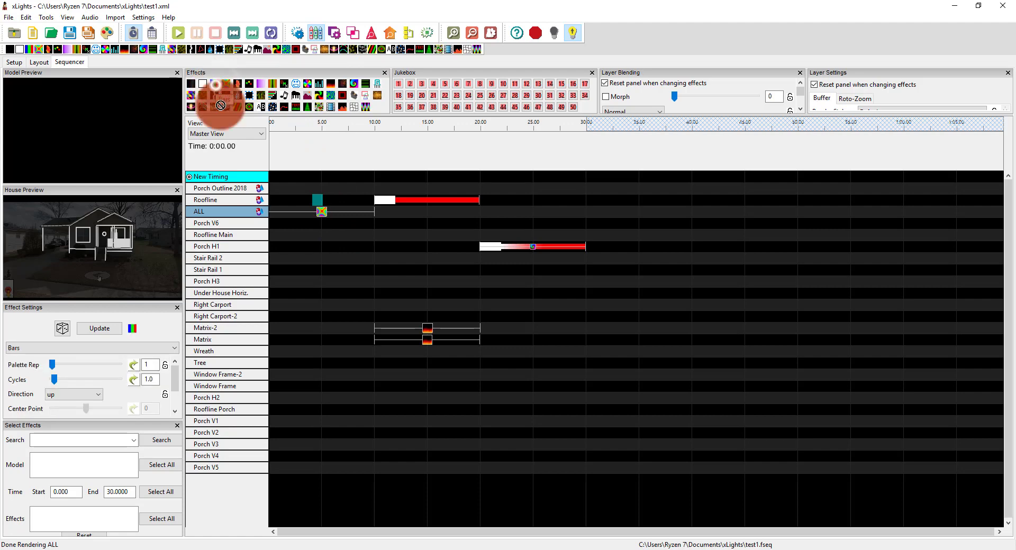
pyautogui.moveTo(221, 105); pyautogui.dragTo(480, 215)
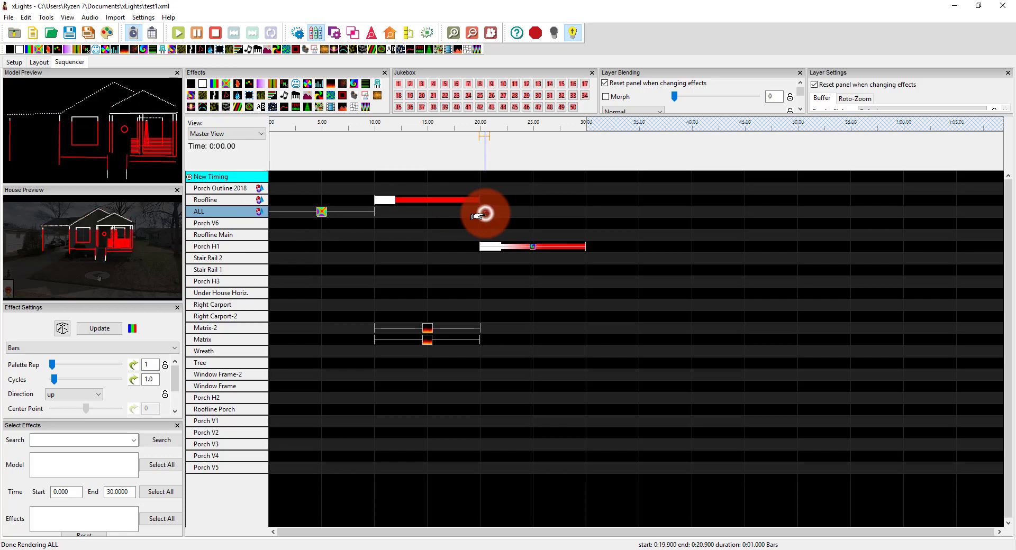
pyautogui.click(145, 130)
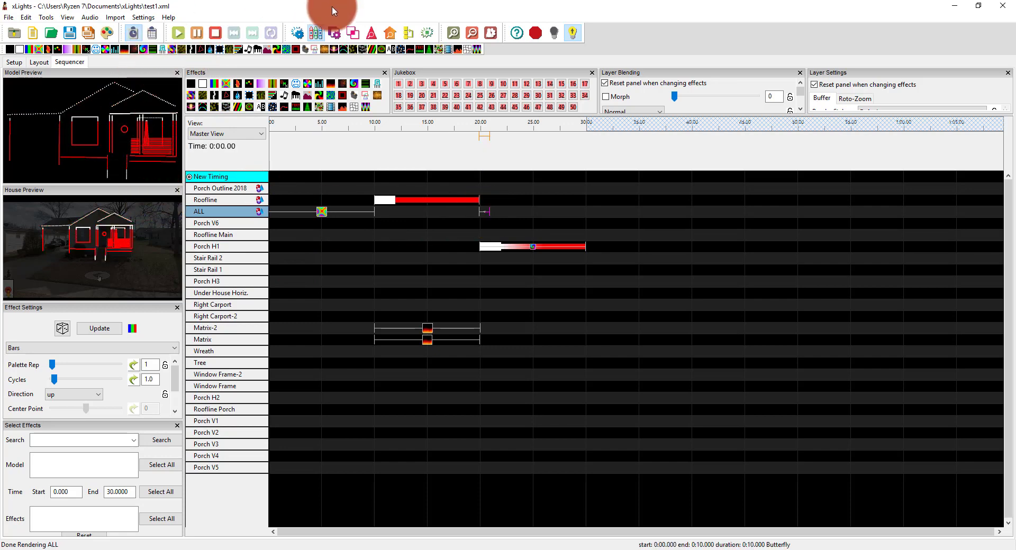
# Show the colour settings again and give the Bars effect green and blue alongside red, with white turned off
pyautogui.click(316, 32)
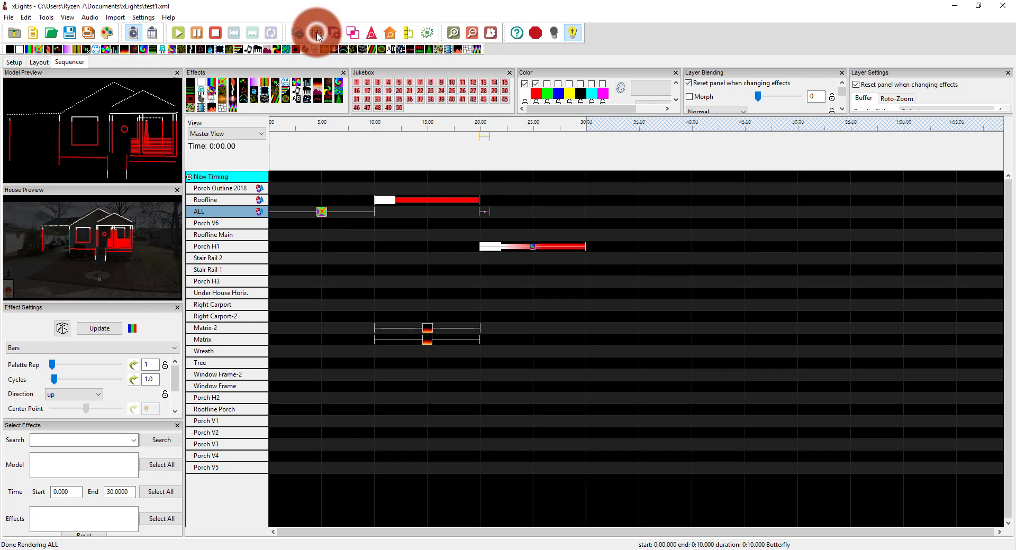
pyautogui.click(546, 84)
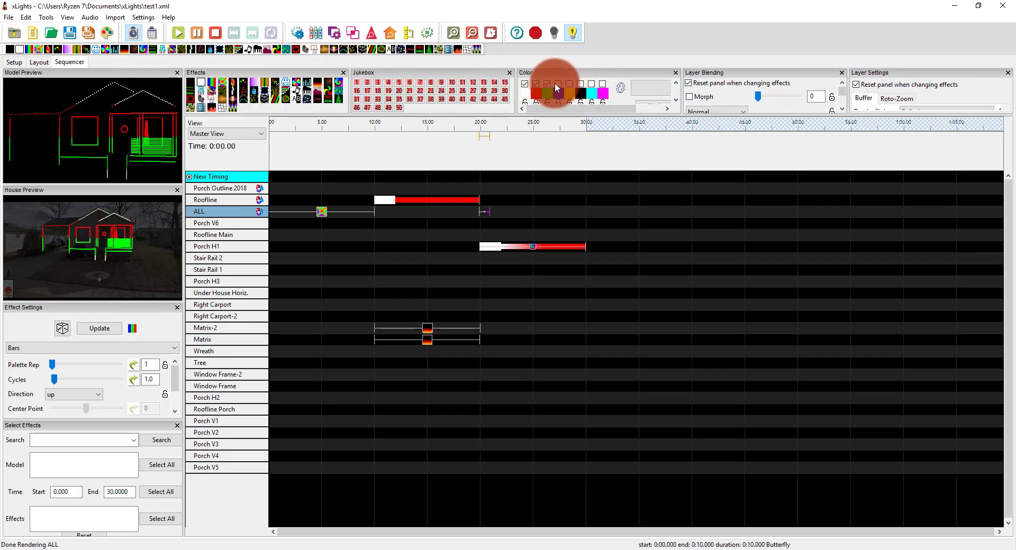
pyautogui.click(558, 84)
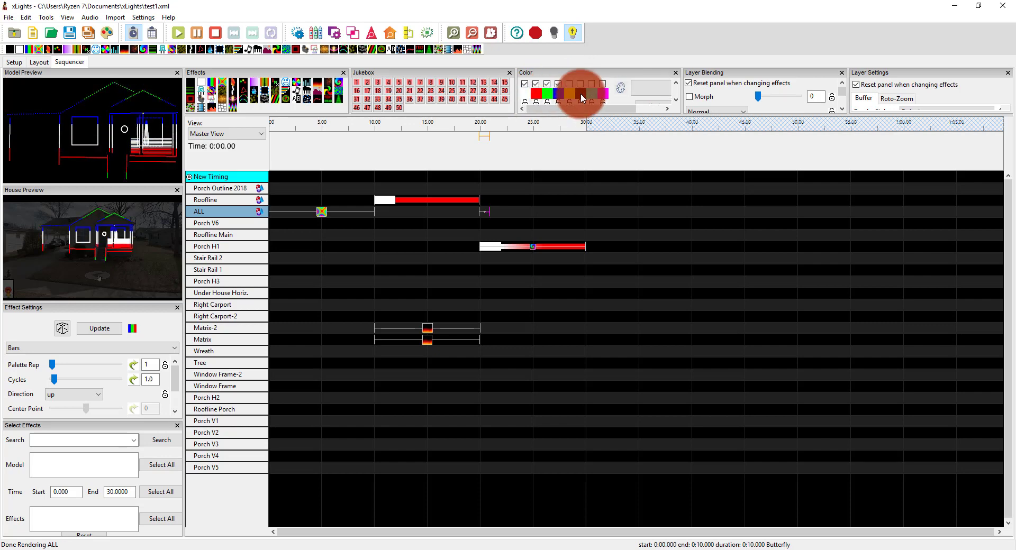
pyautogui.click(526, 84)
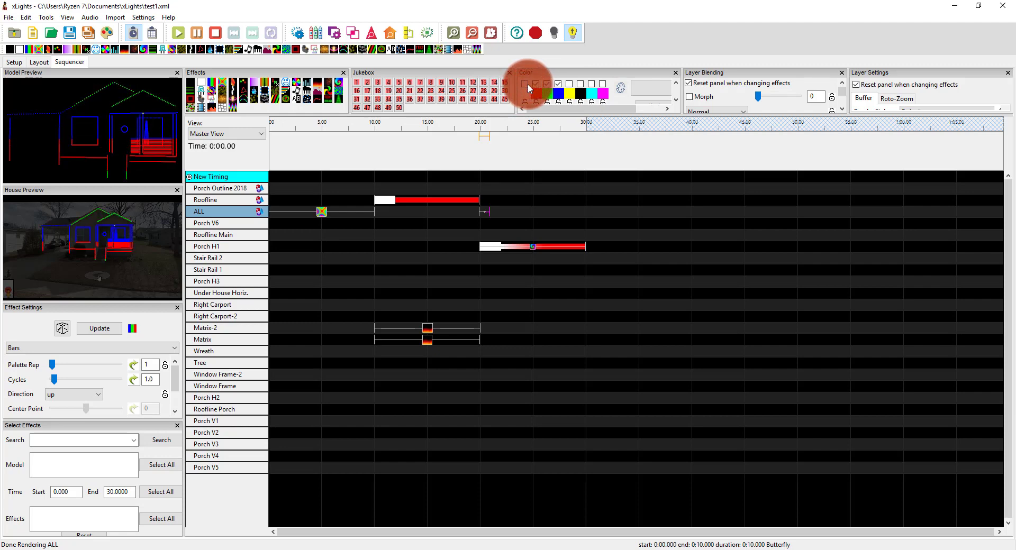
# Shorten the Fire effects on Matrix-2 and Matrix so both end at about 19 seconds
pyautogui.click(500, 238)
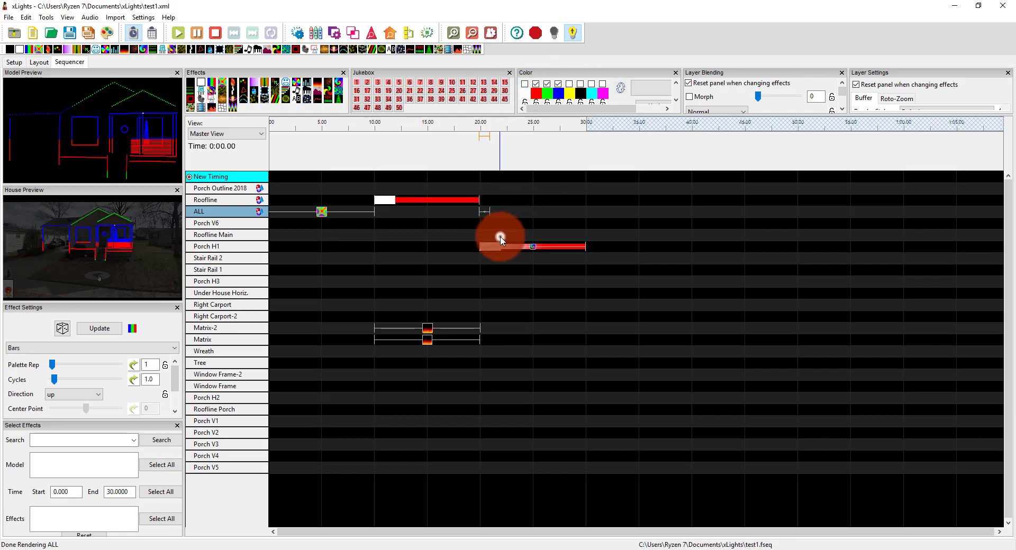
pyautogui.click(501, 246)
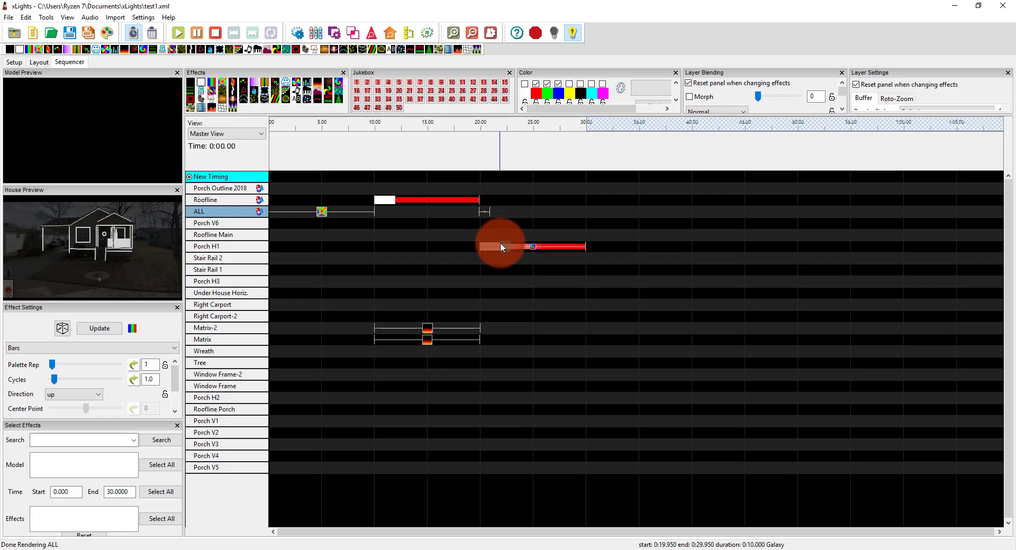
pyautogui.click(475, 329)
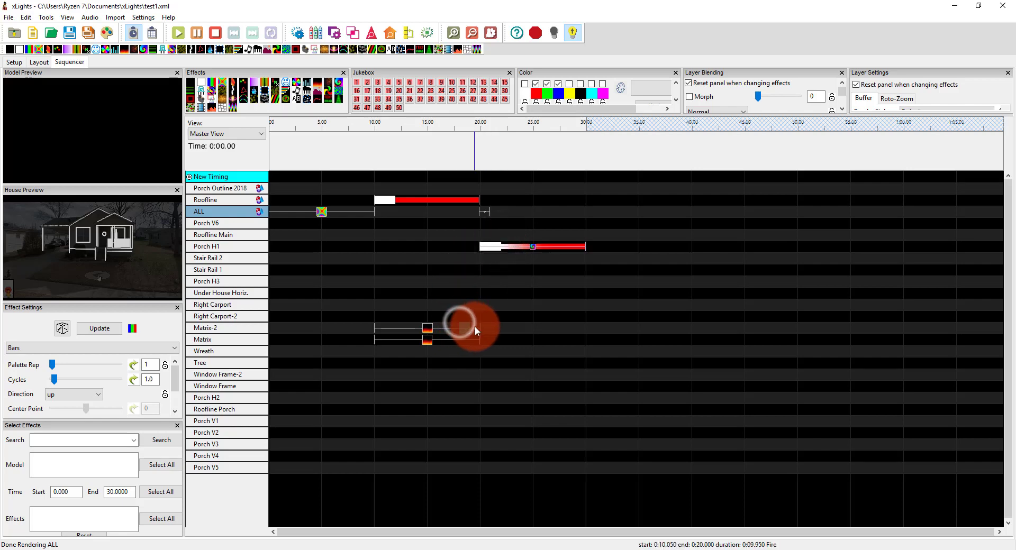
pyautogui.moveTo(475, 329); pyautogui.dragTo(472, 329)
pyautogui.click(478, 212)
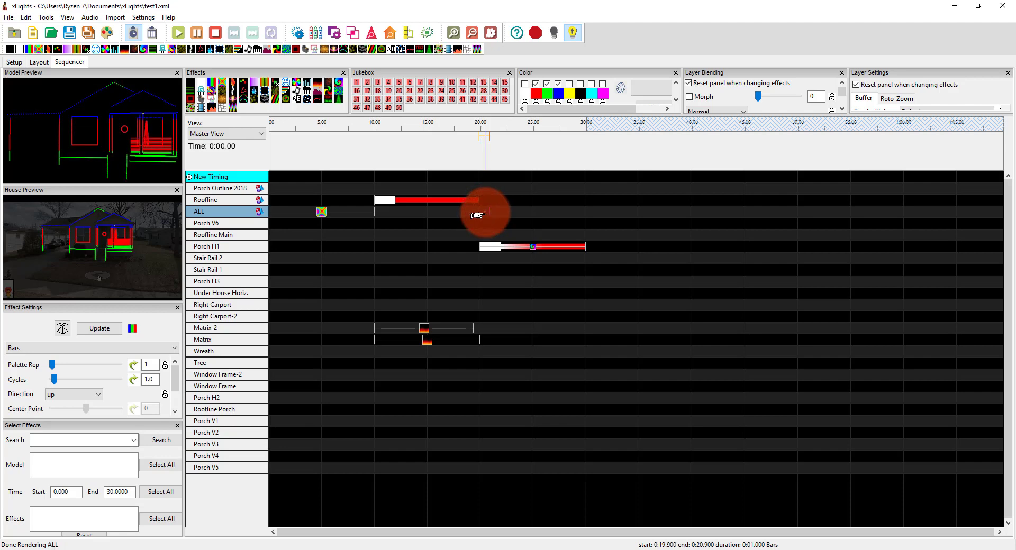
pyautogui.moveTo(479, 341); pyautogui.dragTo(467, 341)
# Extend the Bars effect on the ALL row to end at about 21.7 seconds and set its Cycles to 0.0
pyautogui.click(478, 186)
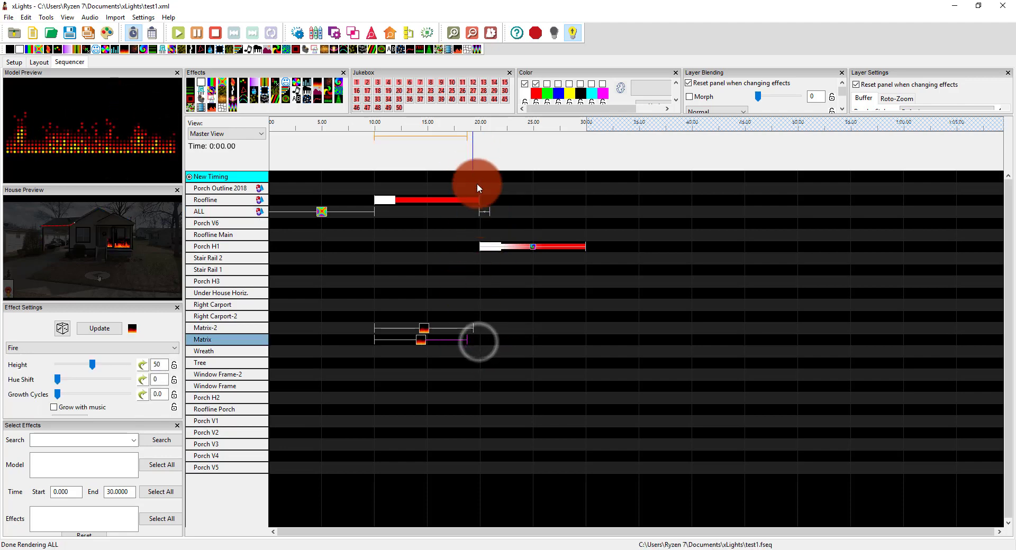
pyautogui.moveTo(489, 213); pyautogui.dragTo(496, 214)
pyautogui.moveTo(165, 181); pyautogui.dragTo(163, 140)
pyautogui.click(93, 63)
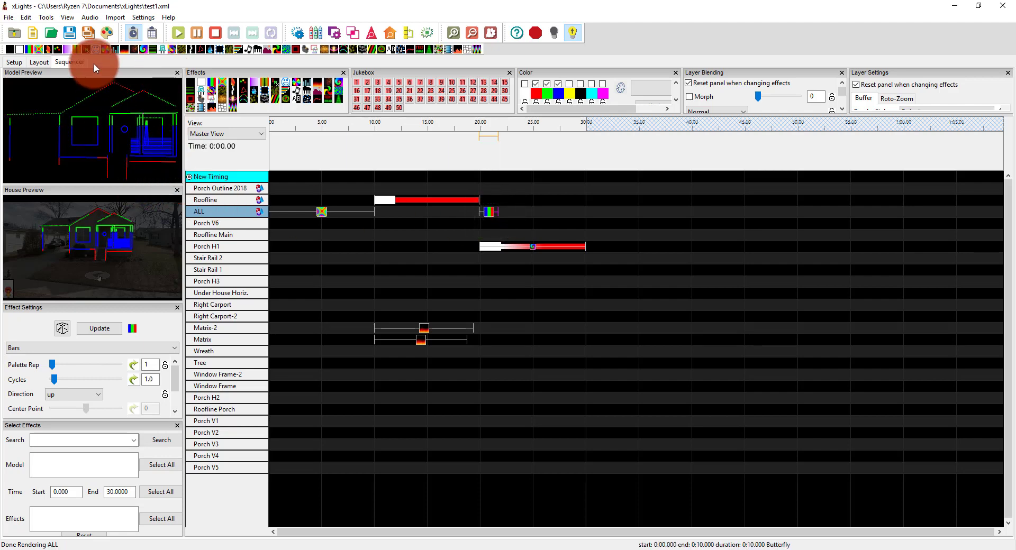
pyautogui.moveTo(112, 165); pyautogui.dragTo(58, 385)
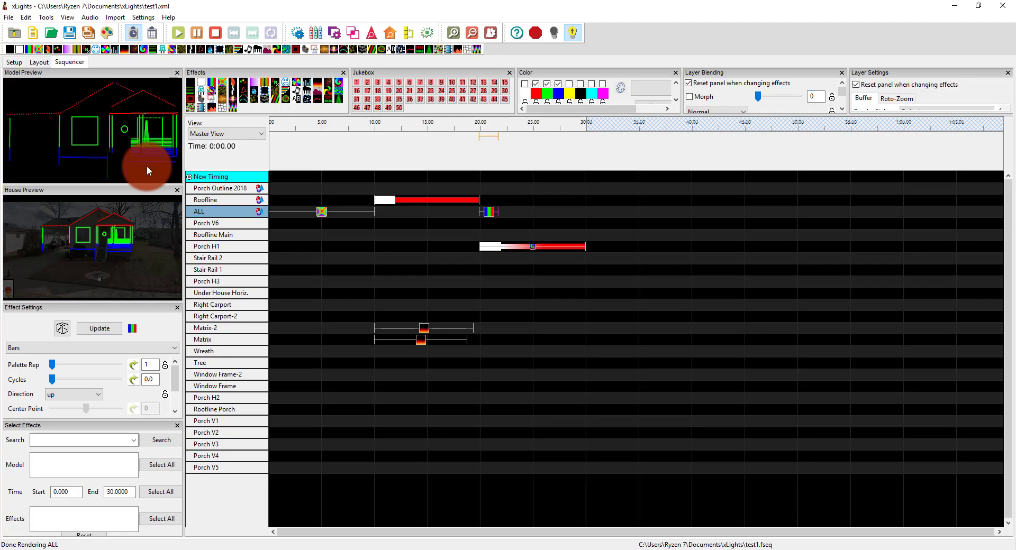
# Return to the lighting network setup and its list of E1.31 universes
pyautogui.click(12, 64)
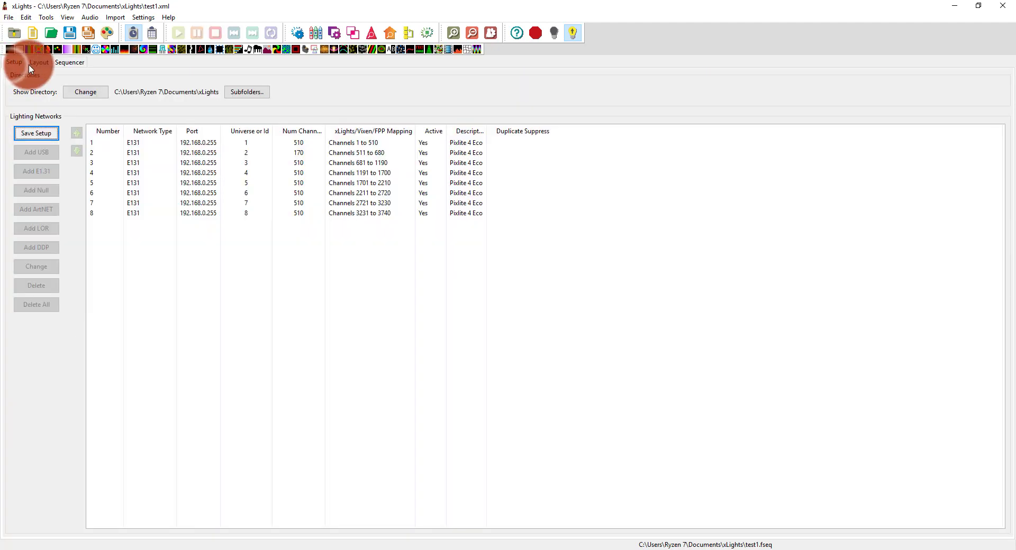